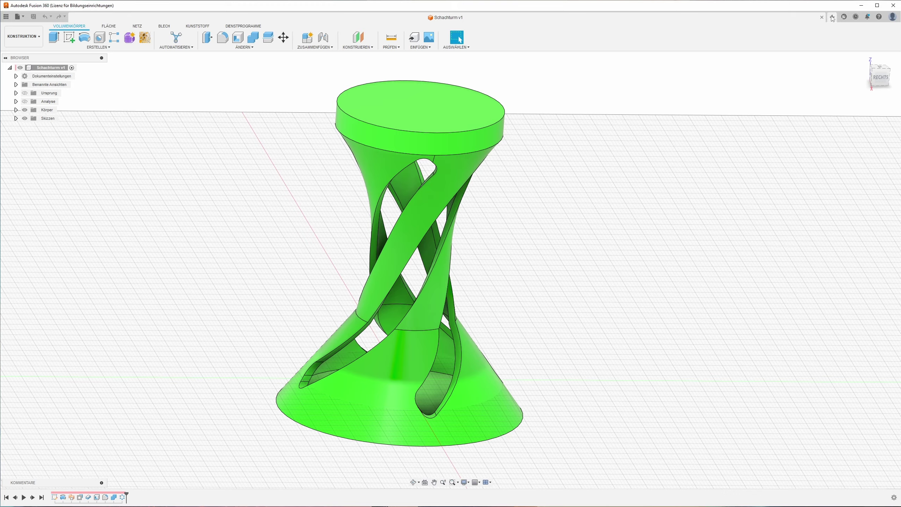
Open a new empty untitled design alongside the Schachturm v1 model
{"action": "left_click", "coordinate": [832, 17]}
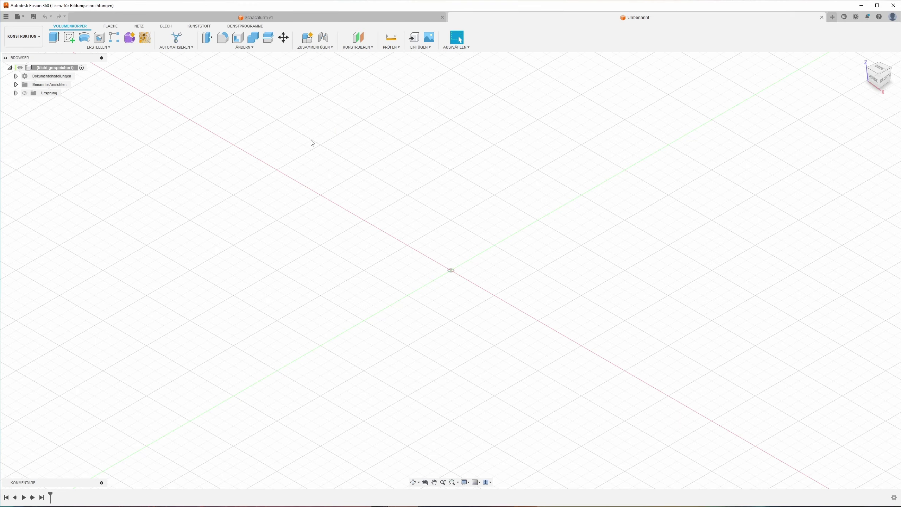
On the front plane, sketch a vertical axis line, a flat base line and a short step up
{"action": "left_click", "coordinate": [70, 37]}
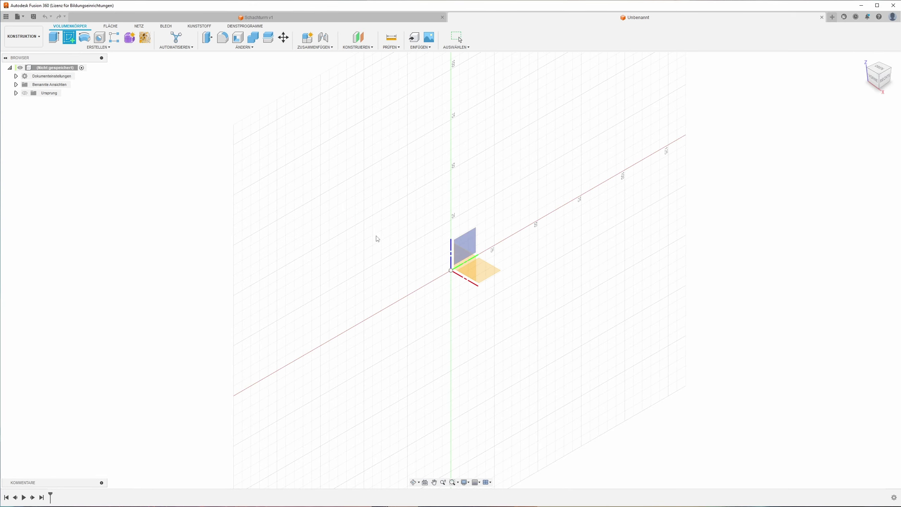
{"action": "left_click", "coordinate": [469, 270]}
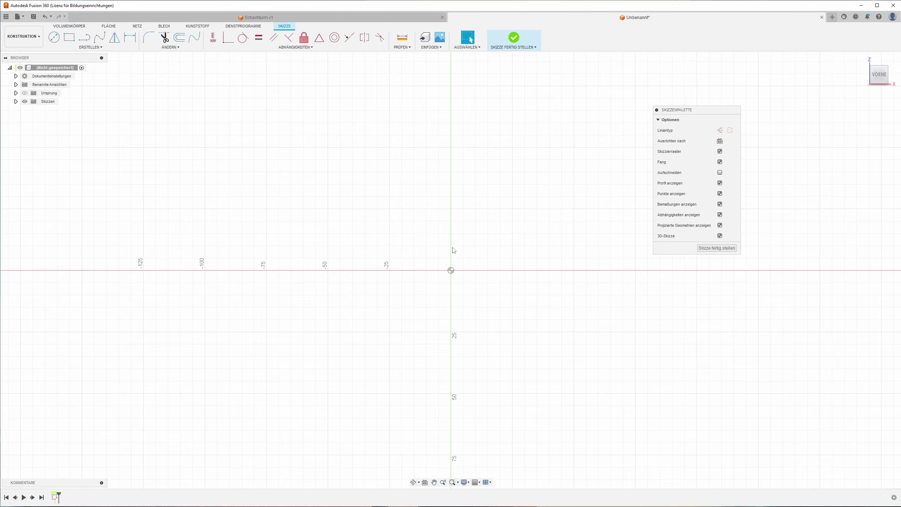
{"action": "left_click", "coordinate": [84, 37]}
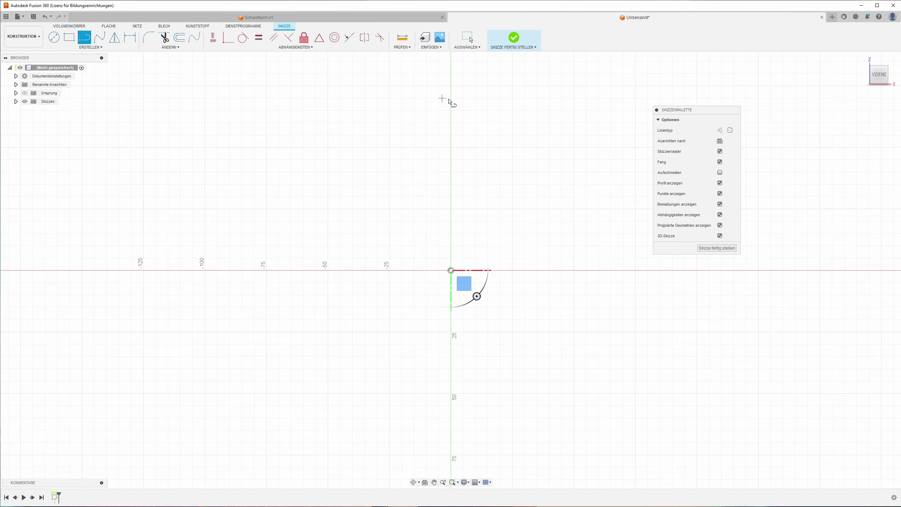
{"action": "left_click", "coordinate": [450, 85]}
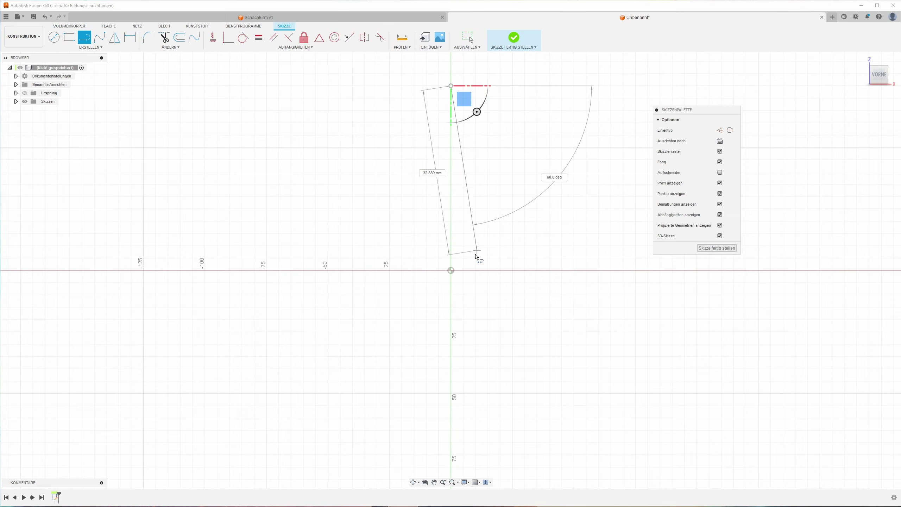
{"action": "left_click", "coordinate": [450, 270]}
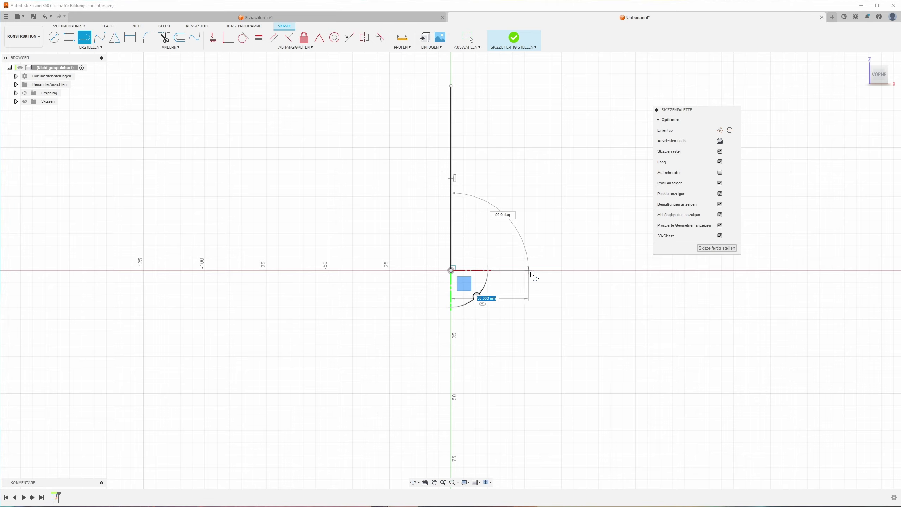
{"action": "left_click", "coordinate": [548, 271]}
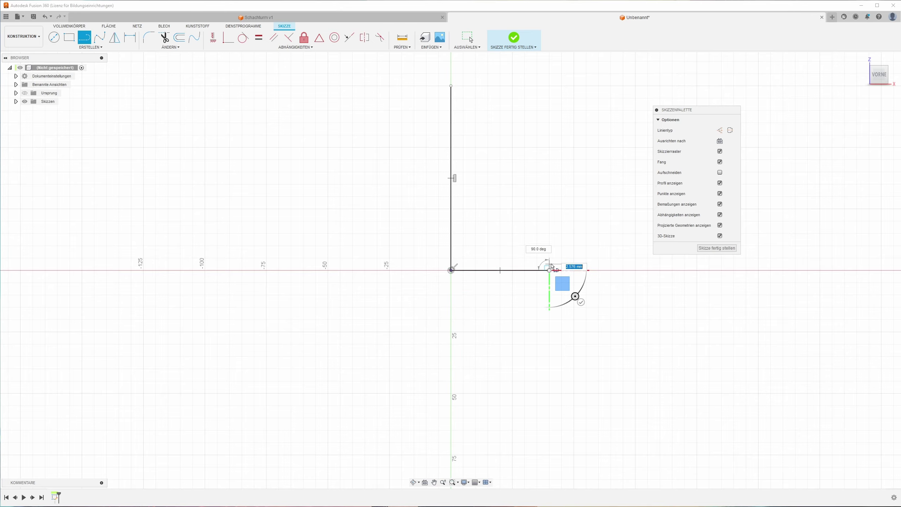
{"action": "left_click", "coordinate": [552, 261]}
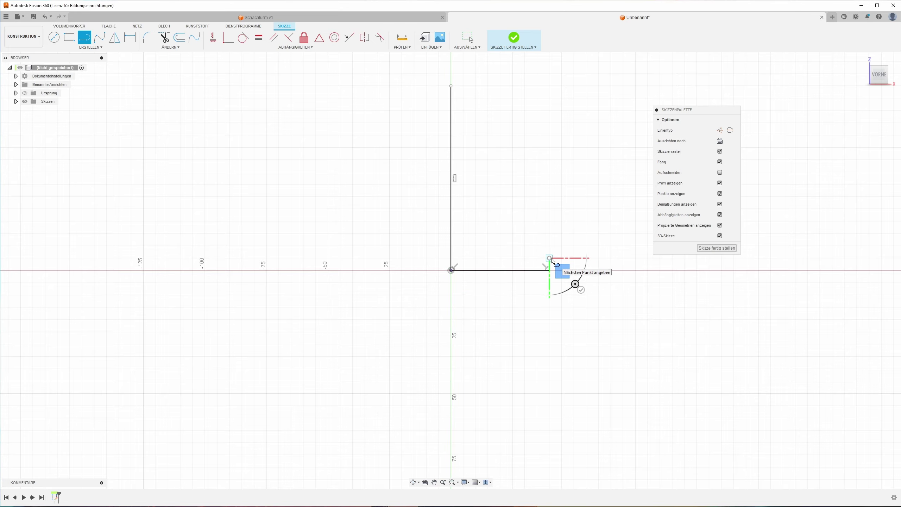
{"action": "key", "text": "Escape"}
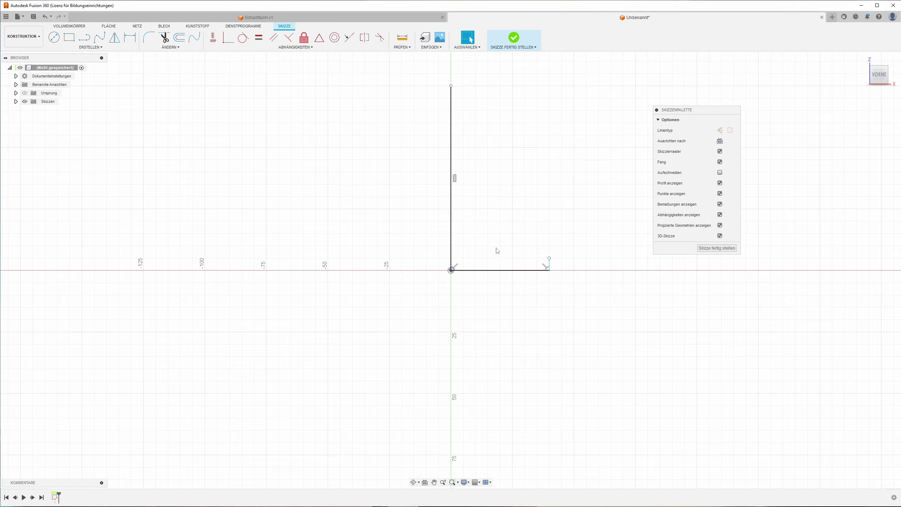
Draw a spline for the curved side from the base step up to the top height
{"action": "left_click", "coordinate": [100, 37]}
{"action": "left_click", "coordinate": [549, 258]}
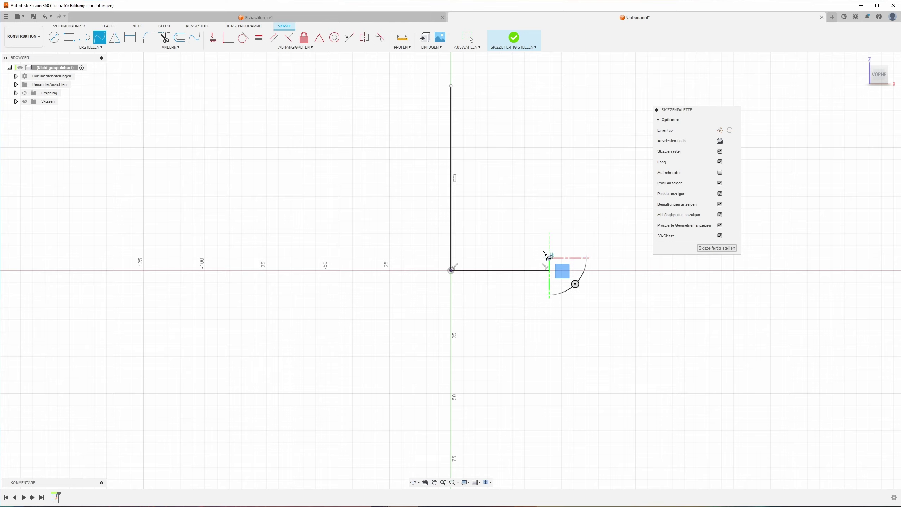
{"action": "left_click", "coordinate": [501, 196]}
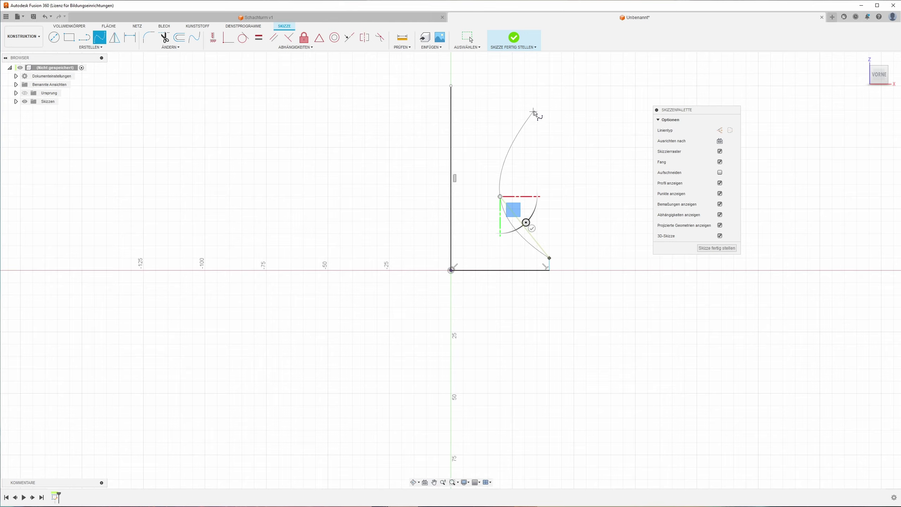
{"action": "left_click", "coordinate": [524, 85]}
{"action": "key", "text": "Escape"}
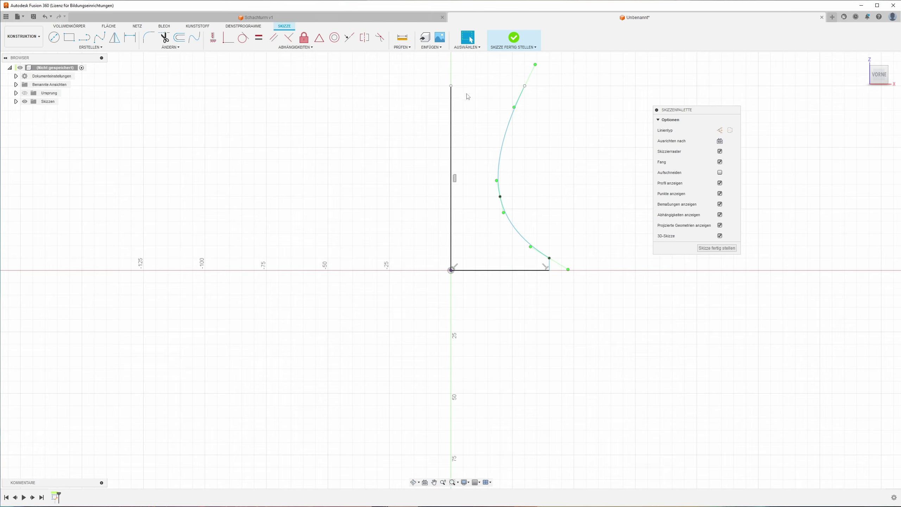
Close the profile with a top line back to the axis edge and finish the sketch
{"action": "key", "text": "a"}
{"action": "left_click", "coordinate": [525, 86]}
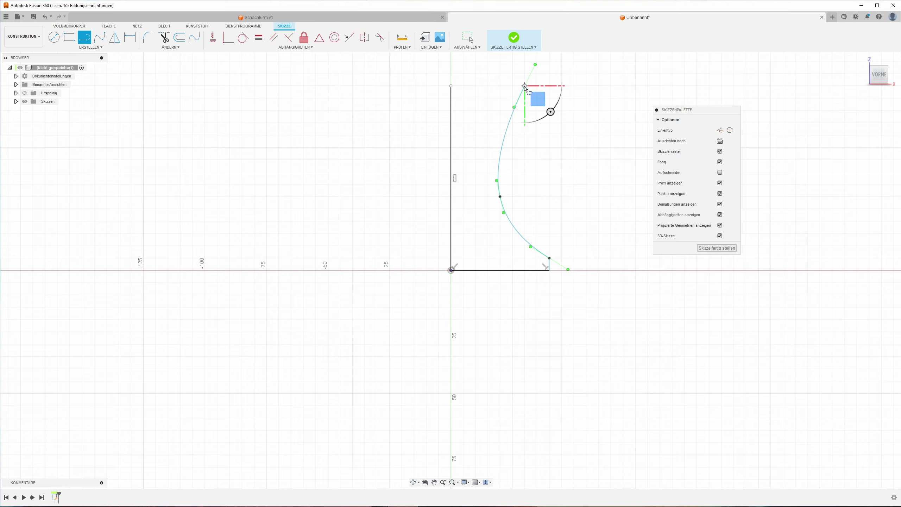
{"action": "left_click", "coordinate": [451, 86]}
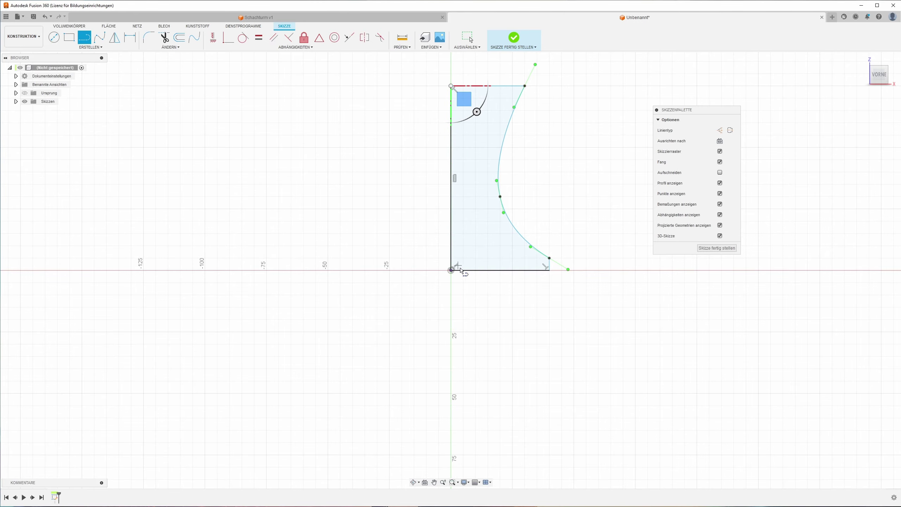
{"action": "scroll", "coordinate": [482, 220], "scroll_direction": "up", "scroll_amount": 2}
{"action": "middle_click_drag", "start_coordinate": [525, 349], "coordinate": [550, 227]}
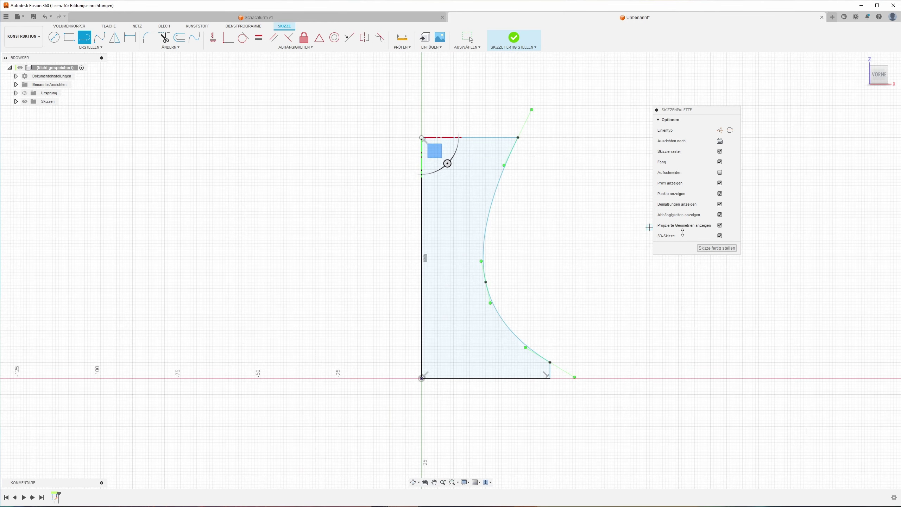
{"action": "left_click", "coordinate": [716, 248]}
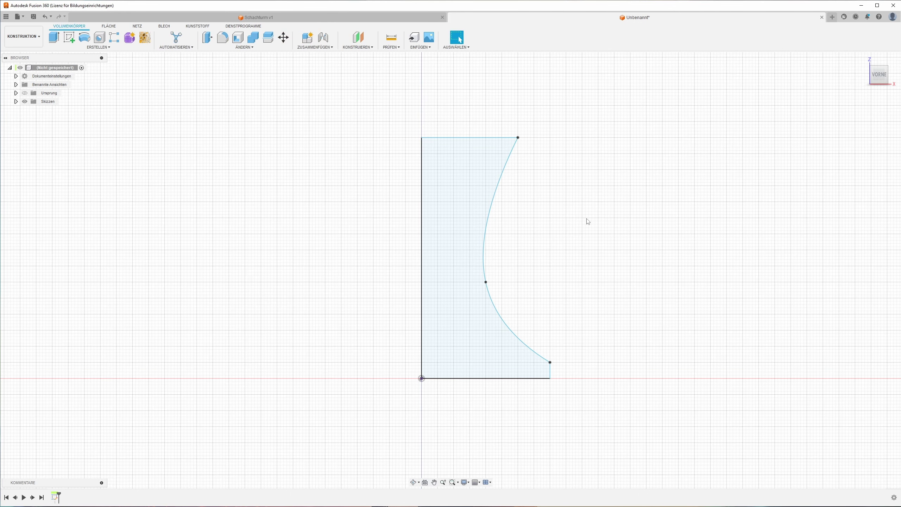
Revolve the profile 360° around its vertical edge into a solid waisted tower body
{"action": "left_click", "coordinate": [86, 40]}
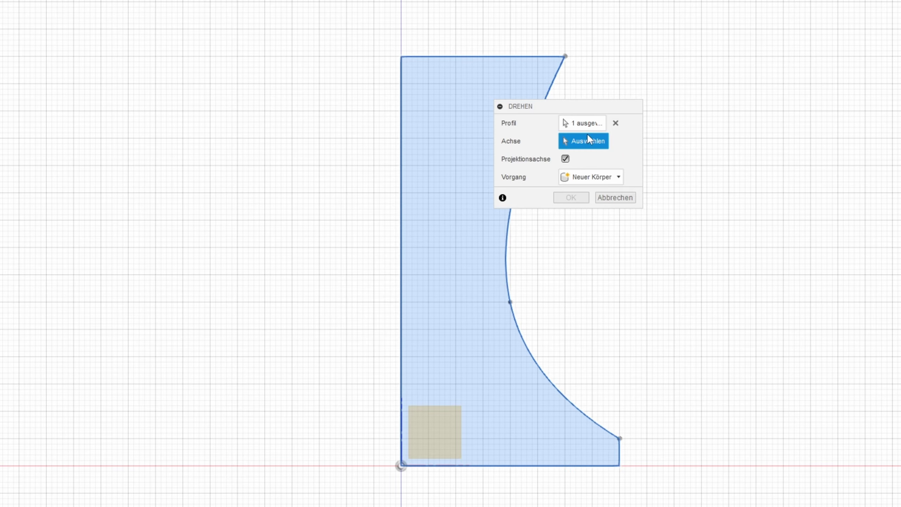
{"action": "left_click", "coordinate": [402, 203]}
{"action": "middle_click_drag", "start_coordinate": [401, 201], "coordinate": [447, 182], "text": "shift"}
{"action": "mouse_move", "coordinate": [426, 253]}
{"action": "middle_mouse_down", "text": "shift"}
{"action": "mouse_move", "coordinate": [497, 125]}
{"action": "mouse_move", "coordinate": [576, 260]}
{"action": "middle_mouse_up", "text": "shift"}
{"action": "left_click", "coordinate": [522, 256]}
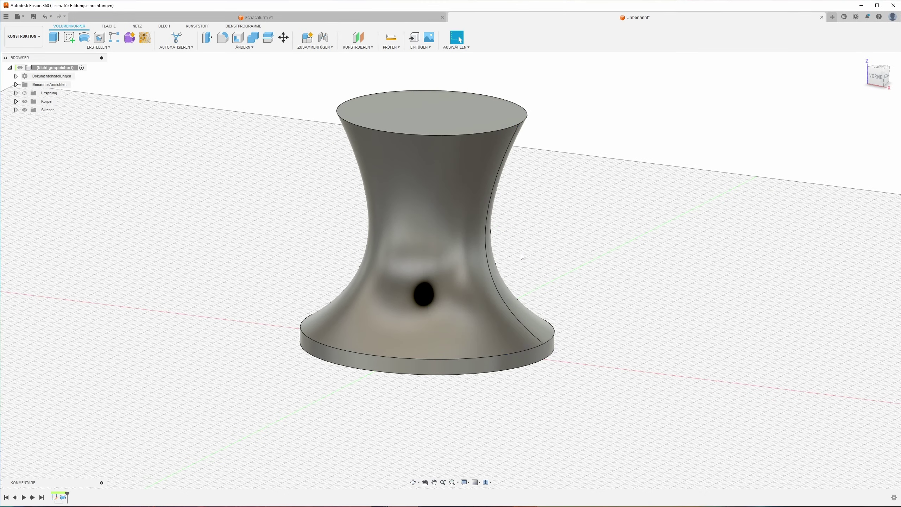
Apply the ABS (Grün) appearance to the tower body and close the appearance panel
{"action": "key", "text": "a"}
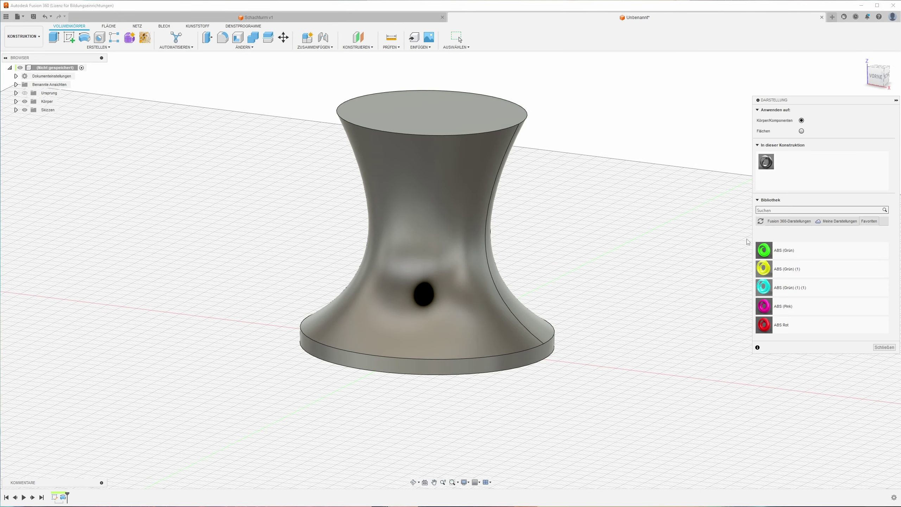
{"action": "left_click_drag", "start_coordinate": [785, 250], "coordinate": [473, 222]}
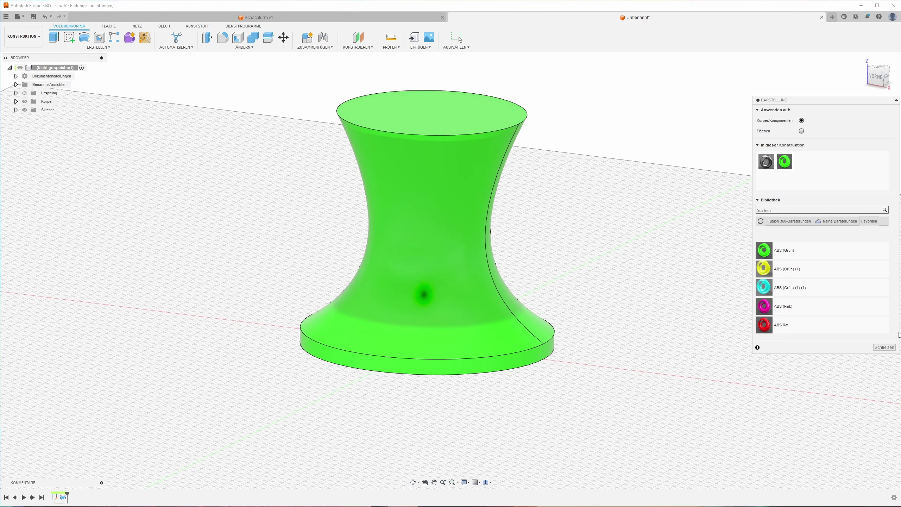
{"action": "left_click", "coordinate": [880, 348]}
{"action": "middle_click_drag", "start_coordinate": [741, 322], "coordinate": [666, 306], "text": "shift"}
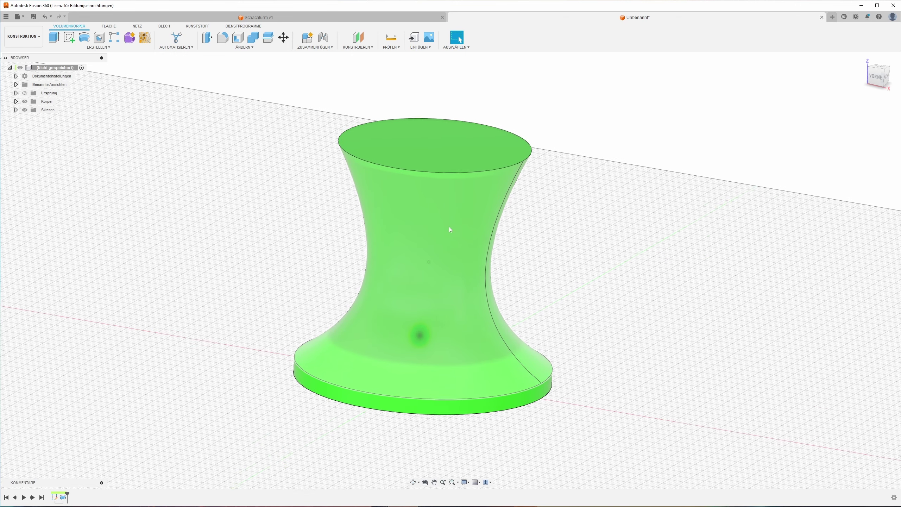
{"action": "scroll", "coordinate": [407, 284], "scroll_direction": "up", "scroll_amount": 2}
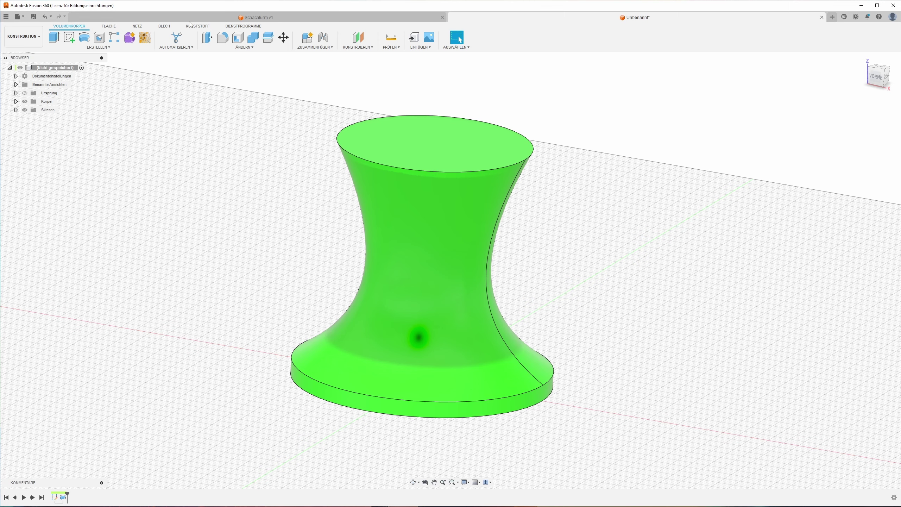
Shell Körper1 inward, leaving a 2 mm thick wall
{"action": "left_click", "coordinate": [238, 38]}
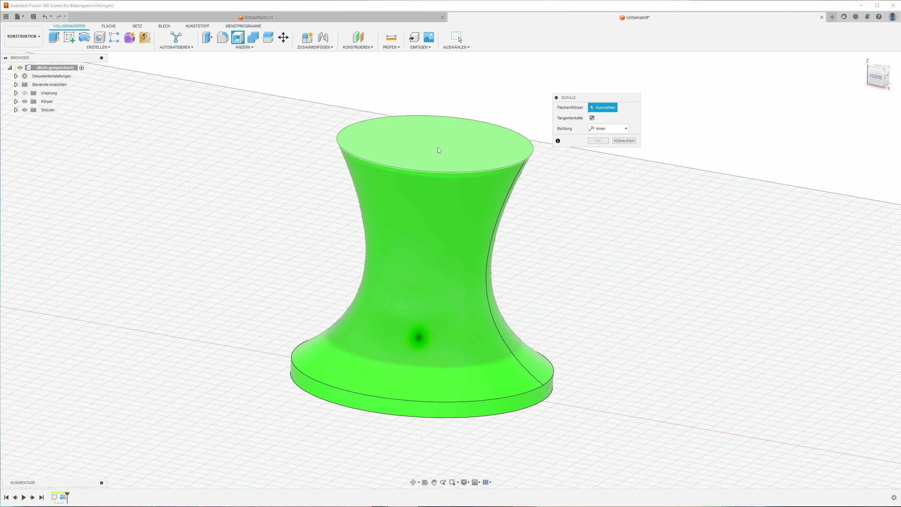
{"action": "mouse_move", "coordinate": [442, 135]}
{"action": "middle_mouse_down", "text": "shift"}
{"action": "mouse_move", "coordinate": [458, 398]}
{"action": "mouse_move", "coordinate": [433, 85]}
{"action": "middle_mouse_up", "text": "shift"}
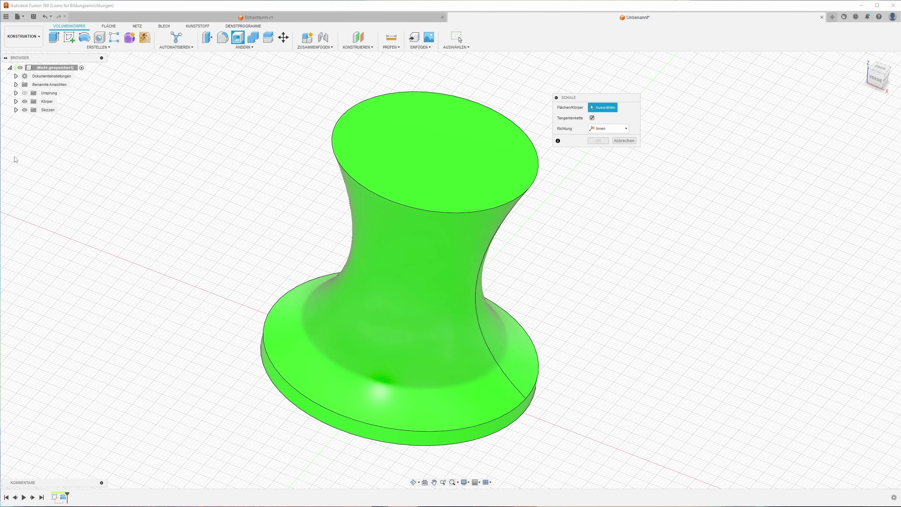
{"action": "left_click", "coordinate": [15, 101]}
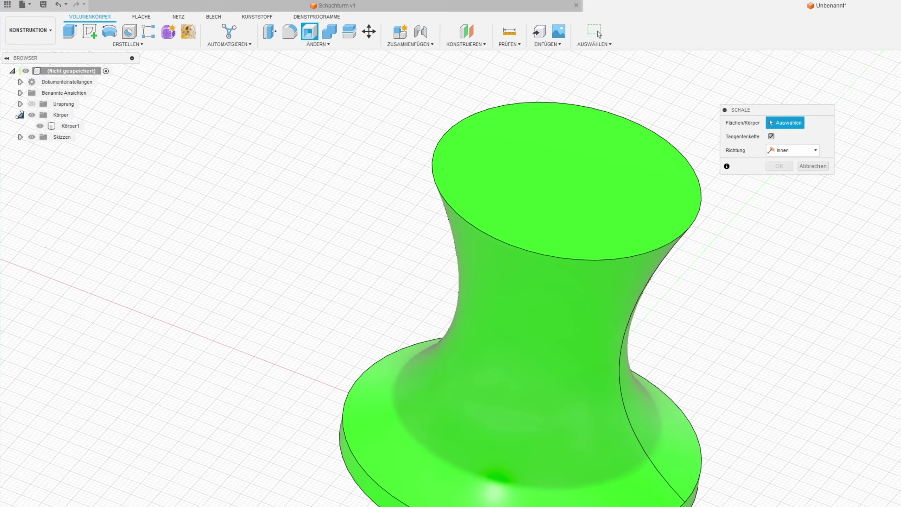
{"action": "left_click", "coordinate": [44, 110]}
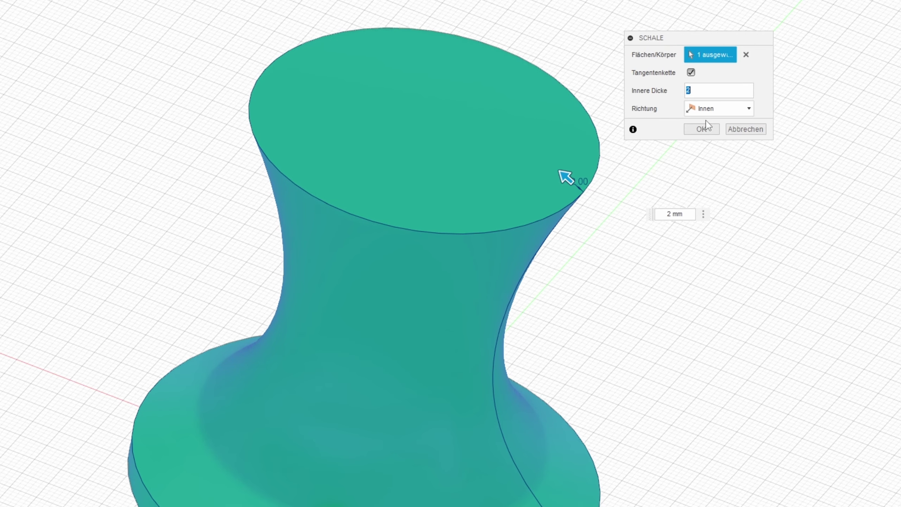
{"action": "left_click", "coordinate": [702, 129]}
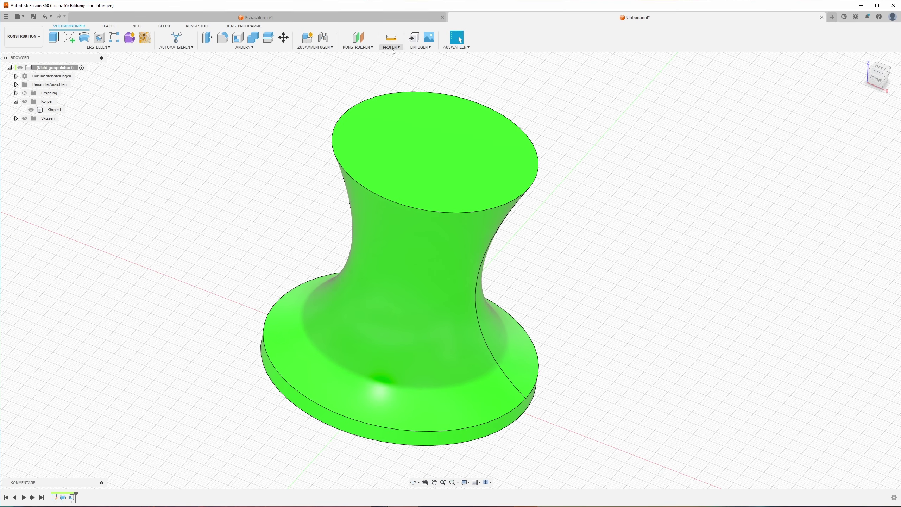
{"action": "left_click", "coordinate": [392, 49]}
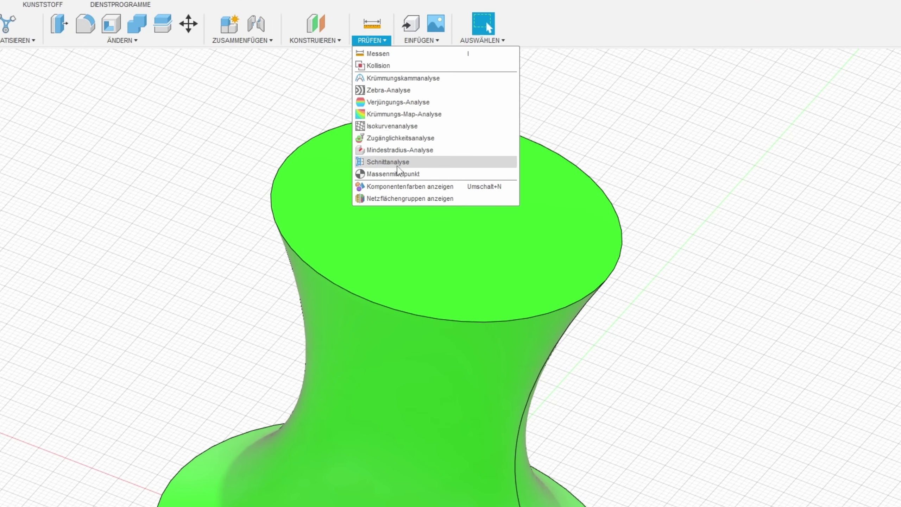
Create a flipped section analysis along the XZ plane to check the hollow wall
{"action": "left_click", "coordinate": [394, 162]}
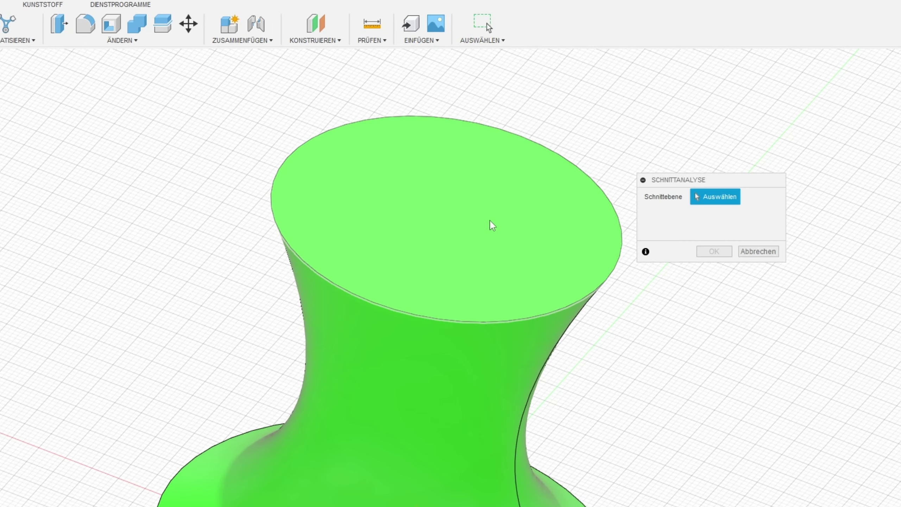
{"action": "left_click", "coordinate": [418, 359]}
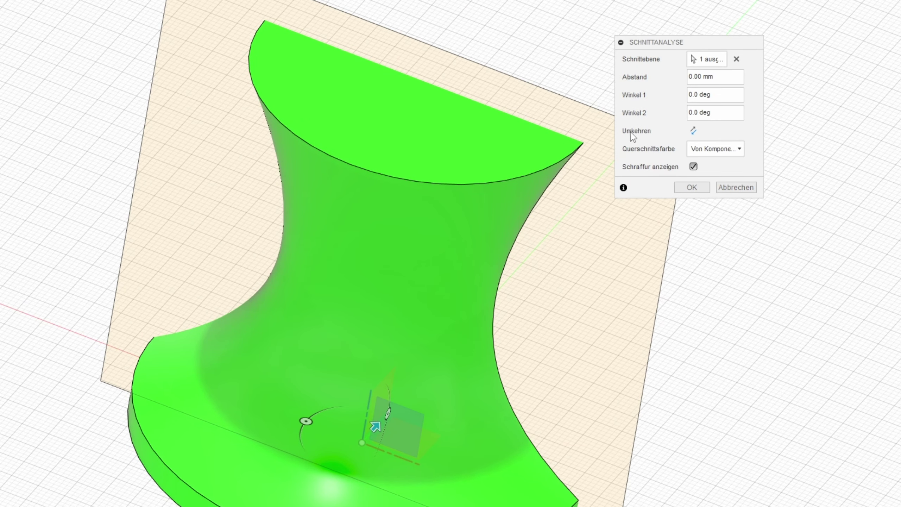
{"action": "left_click", "coordinate": [693, 132]}
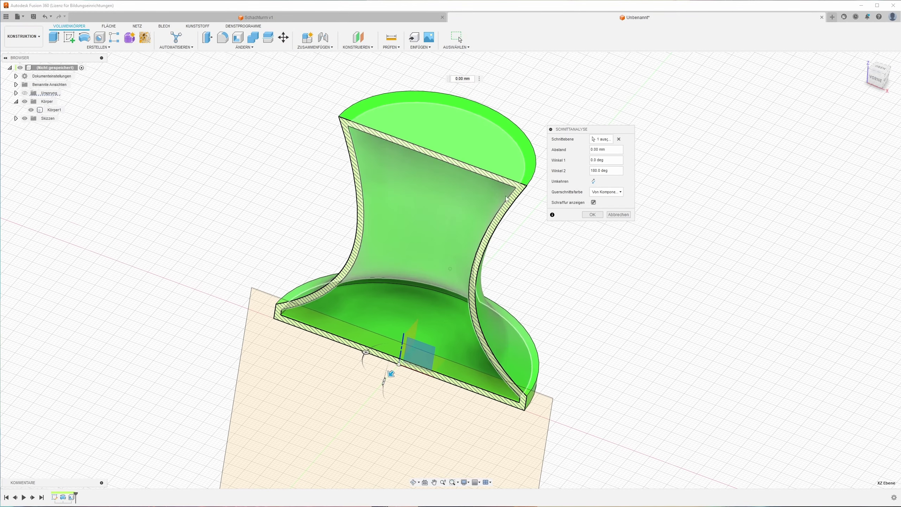
{"action": "left_click", "coordinate": [588, 215]}
{"action": "mouse_move", "coordinate": [589, 217]}
{"action": "middle_mouse_down", "text": "shift"}
{"action": "mouse_move", "coordinate": [491, 153]}
{"action": "mouse_move", "coordinate": [352, 286]}
{"action": "mouse_move", "coordinate": [281, 331]}
{"action": "mouse_move", "coordinate": [422, 123]}
{"action": "mouse_move", "coordinate": [446, 218]}
{"action": "mouse_move", "coordinate": [427, 289]}
{"action": "mouse_move", "coordinate": [440, 285]}
{"action": "middle_mouse_up", "text": "shift"}
Hide the Analyse folder so the full uncut body shows, and orbit to inspect it
{"action": "left_click", "coordinate": [304, 166]}
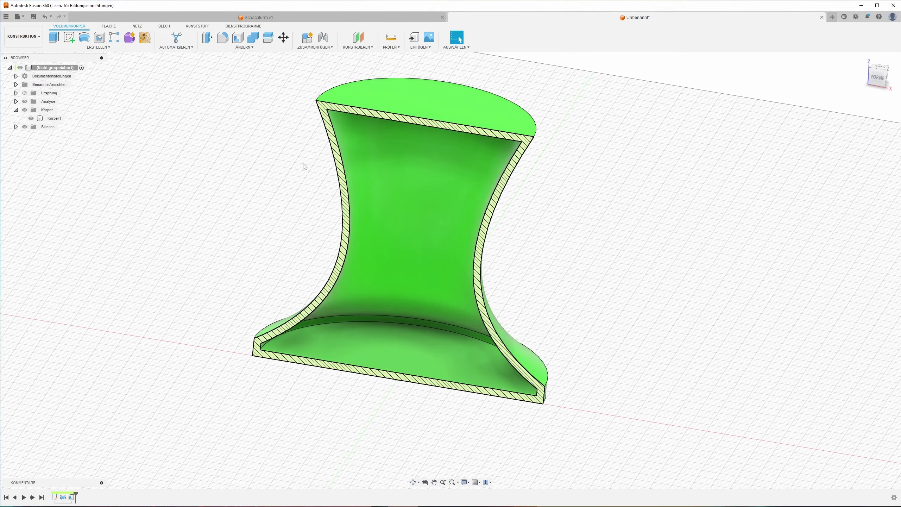
{"action": "left_click", "coordinate": [25, 101]}
{"action": "mouse_move", "coordinate": [141, 127]}
{"action": "middle_mouse_down", "text": "shift"}
{"action": "mouse_move", "coordinate": [213, 148]}
{"action": "mouse_move", "coordinate": [218, 138]}
{"action": "middle_mouse_up", "text": "shift"}
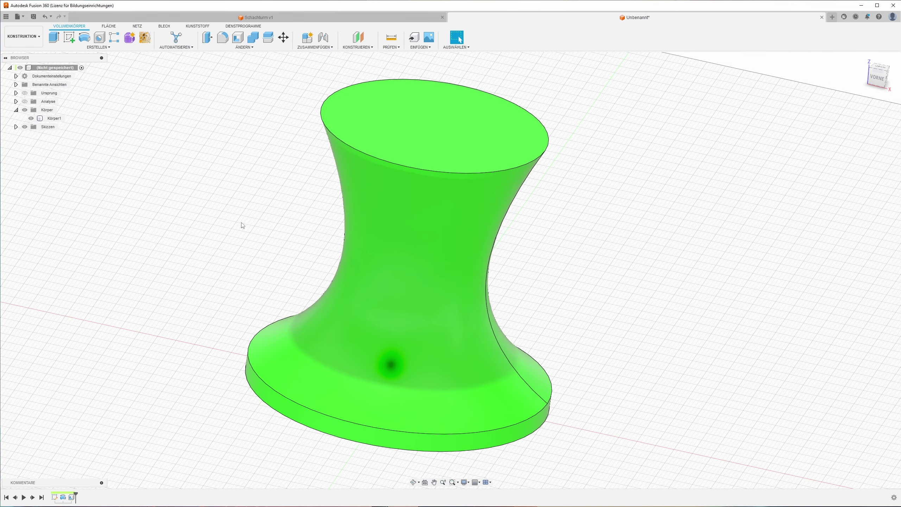
{"action": "middle_click_drag", "start_coordinate": [242, 225], "coordinate": [186, 183], "text": "shift"}
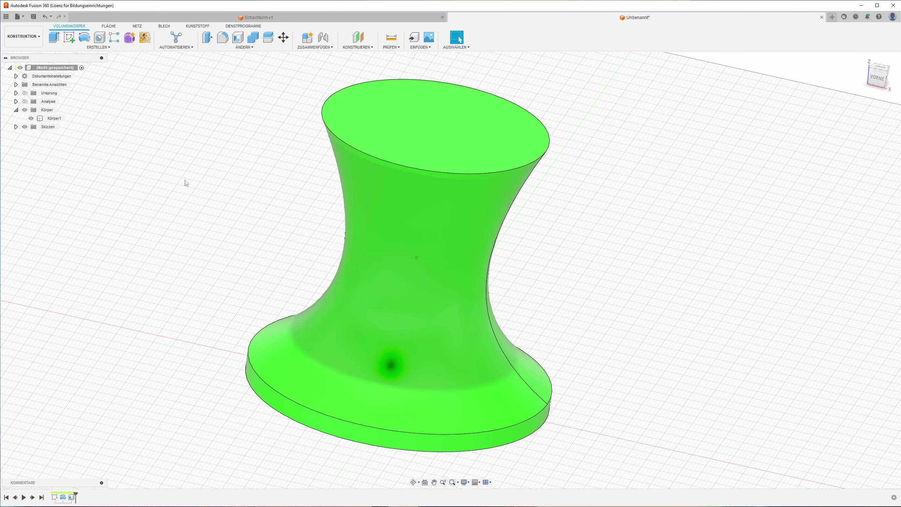
Start a sketch on the XZ plane with Aufschneiden on and draw a vertical line up from the origin
{"action": "left_click", "coordinate": [70, 39]}
{"action": "left_click", "coordinate": [418, 377]}
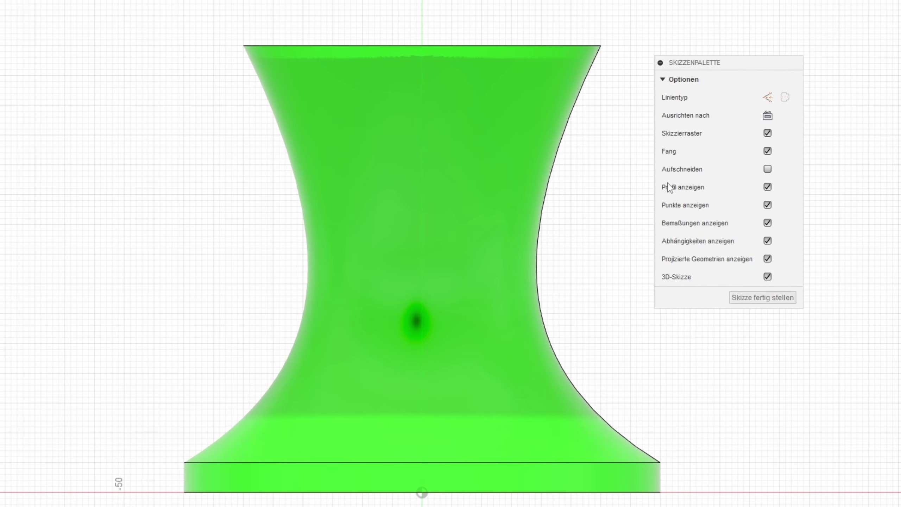
{"action": "left_click", "coordinate": [768, 170]}
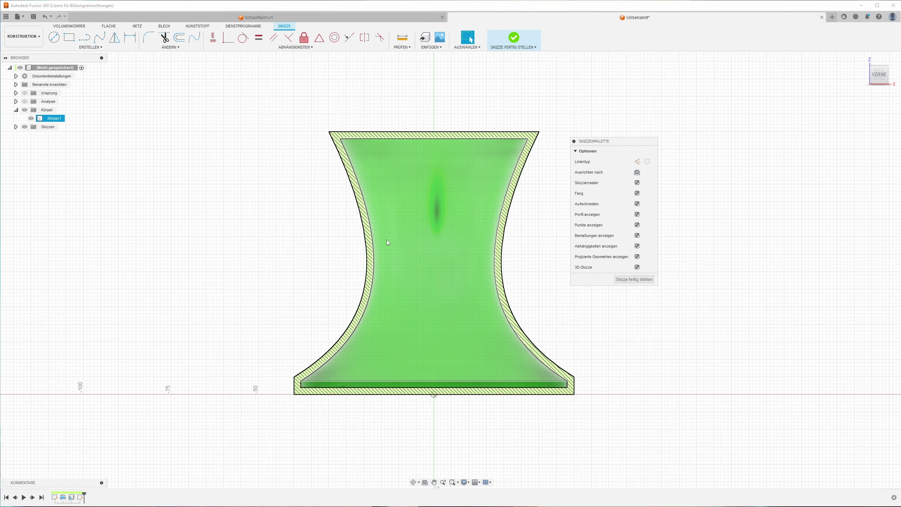
{"action": "left_click", "coordinate": [84, 37]}
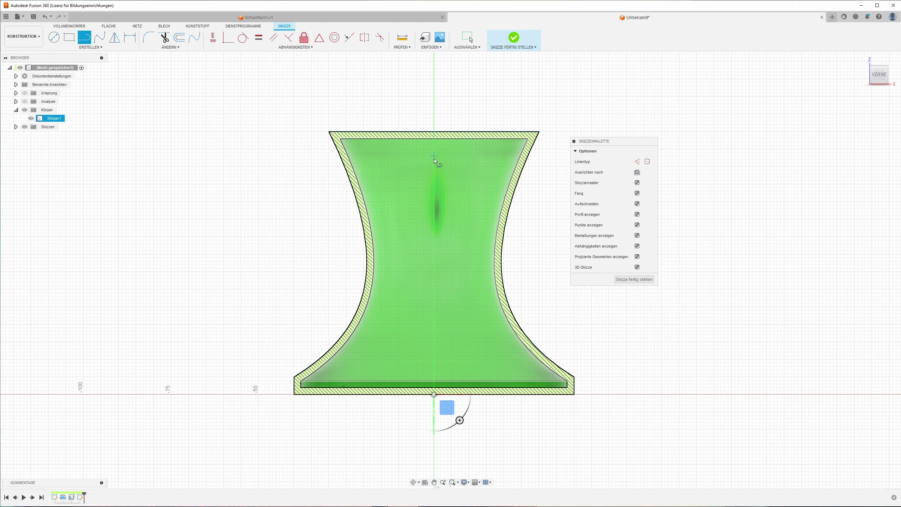
{"action": "left_click", "coordinate": [434, 367]}
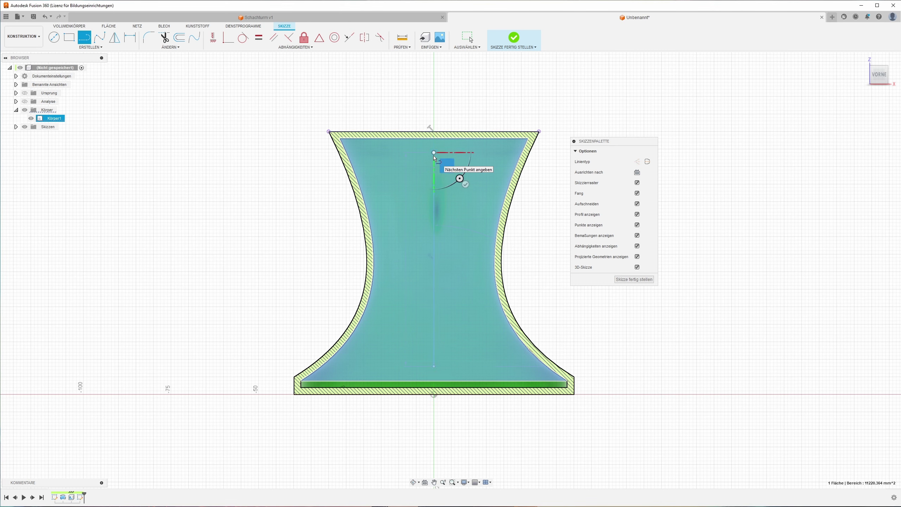
{"action": "left_click", "coordinate": [433, 152]}
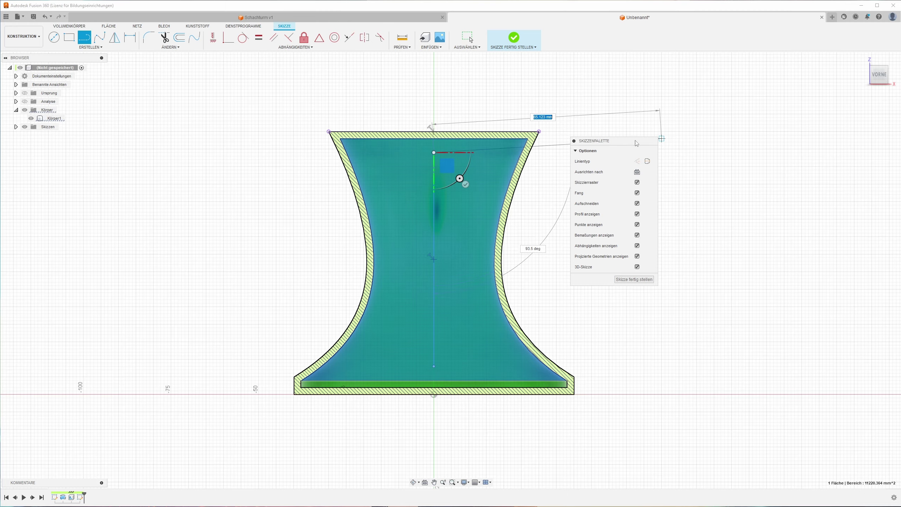
Add a 46 mm horizontal line outward through the wall near the top and finish the sketch
{"action": "left_click_drag", "start_coordinate": [605, 138], "coordinate": [722, 139]}
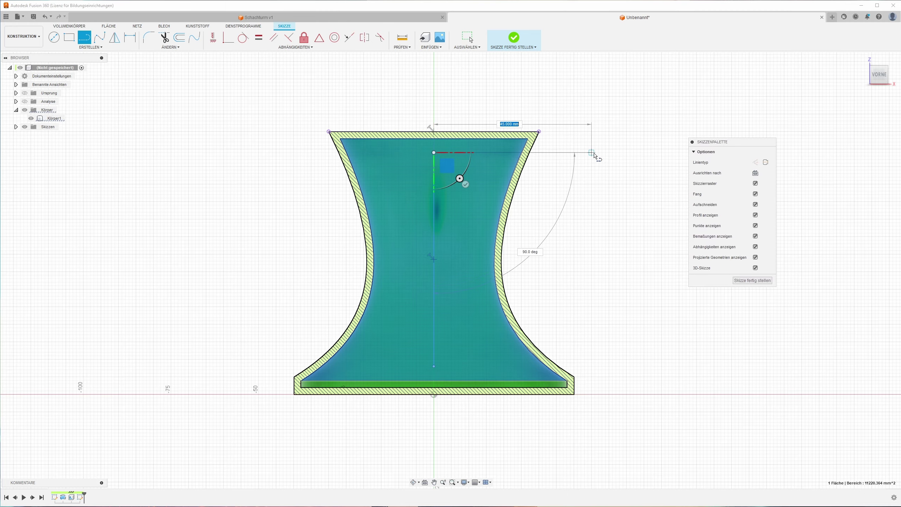
{"action": "left_click", "coordinate": [598, 154]}
{"action": "scroll", "coordinate": [597, 154], "scroll_direction": "up", "scroll_amount": 3}
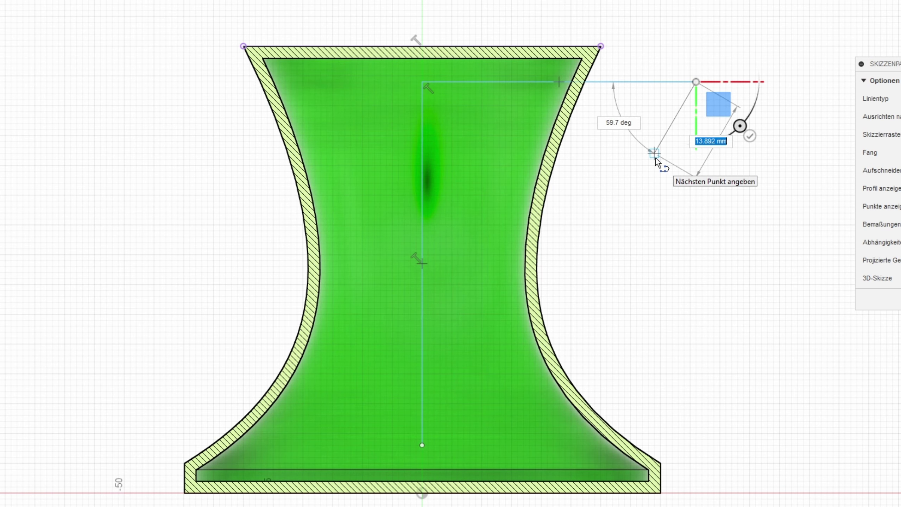
{"action": "key", "text": "Tab"}
{"action": "key", "text": "Escape"}
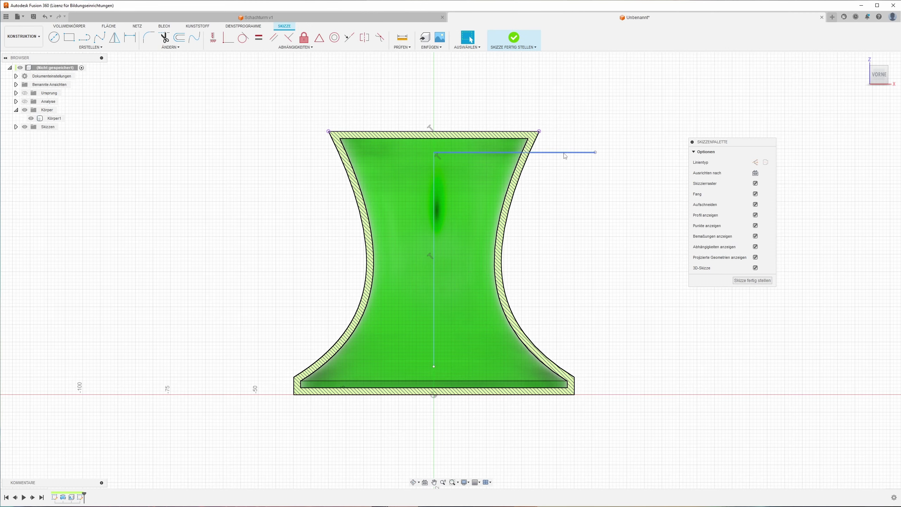
{"action": "left_click", "coordinate": [755, 281]}
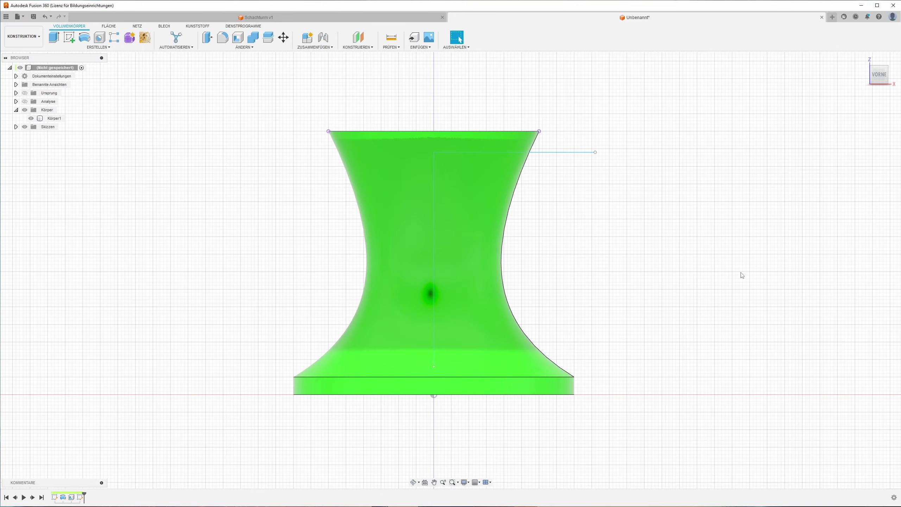
Orbit to a three-quarter 3D view and open the FLÄCHE tab's ERSTELLEN dropdown
{"action": "mouse_move", "coordinate": [742, 275]}
{"action": "middle_mouse_down", "text": "shift"}
{"action": "mouse_move", "coordinate": [697, 253]}
{"action": "mouse_move", "coordinate": [554, 245]}
{"action": "middle_mouse_up", "text": "shift"}
{"action": "middle_click_drag", "start_coordinate": [456, 324], "coordinate": [433, 217], "text": "shift"}
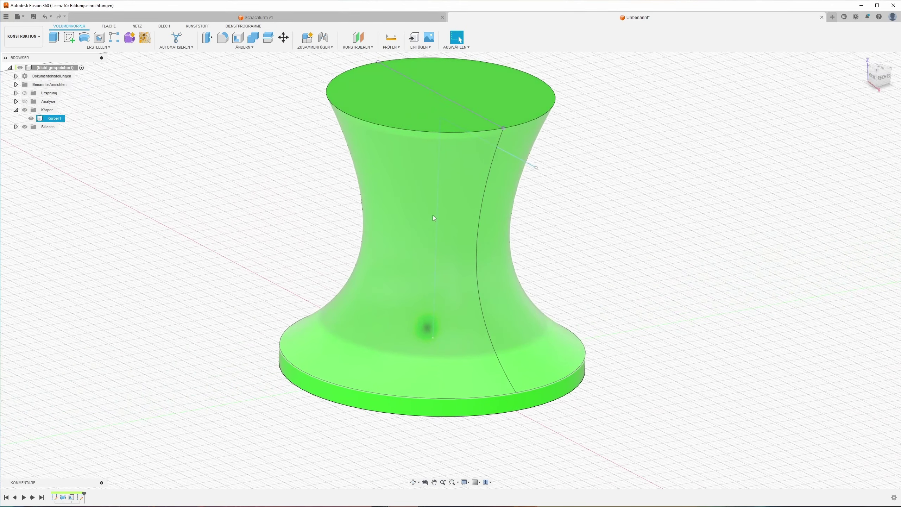
{"action": "key", "text": "Escape"}
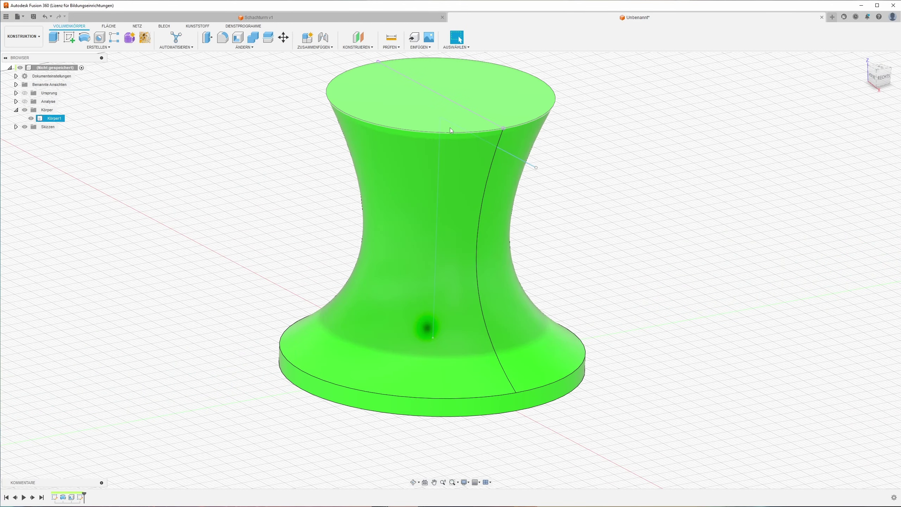
{"action": "middle_click_drag", "start_coordinate": [174, 61], "coordinate": [165, 57], "text": "shift"}
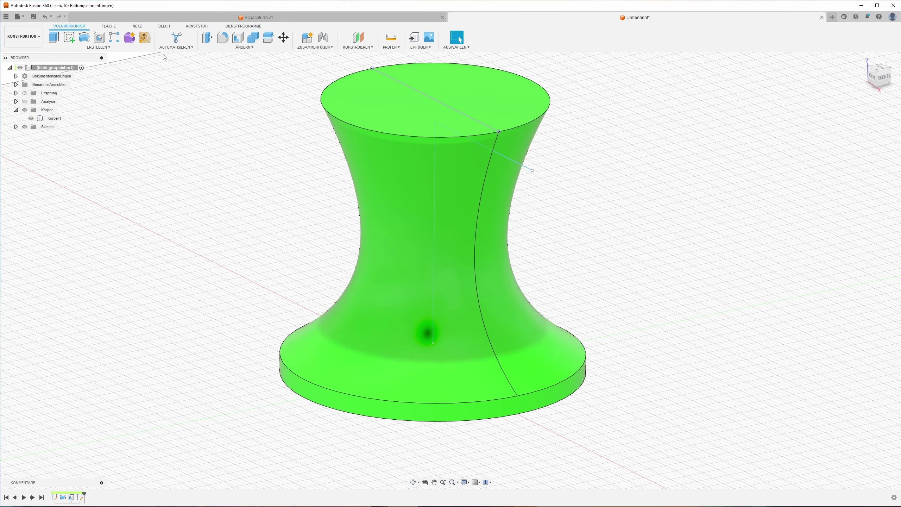
{"action": "left_click", "coordinate": [112, 28]}
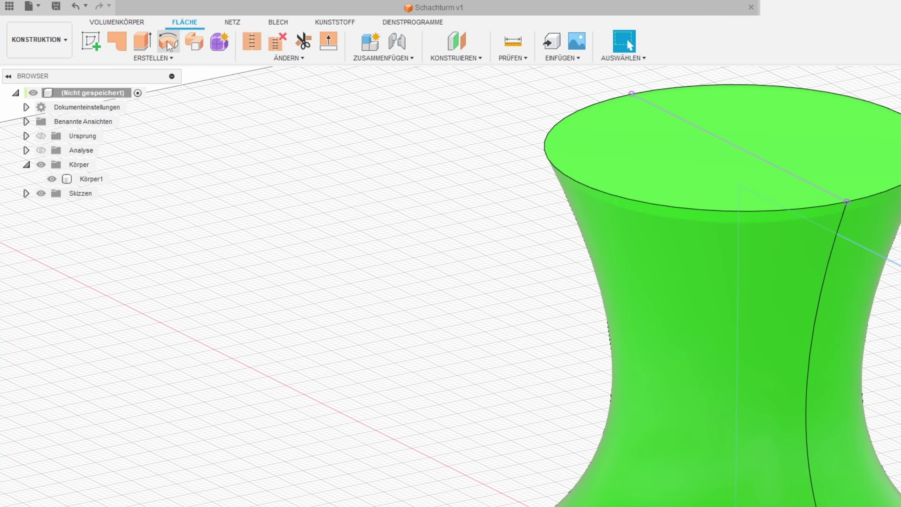
{"action": "left_click", "coordinate": [169, 59]}
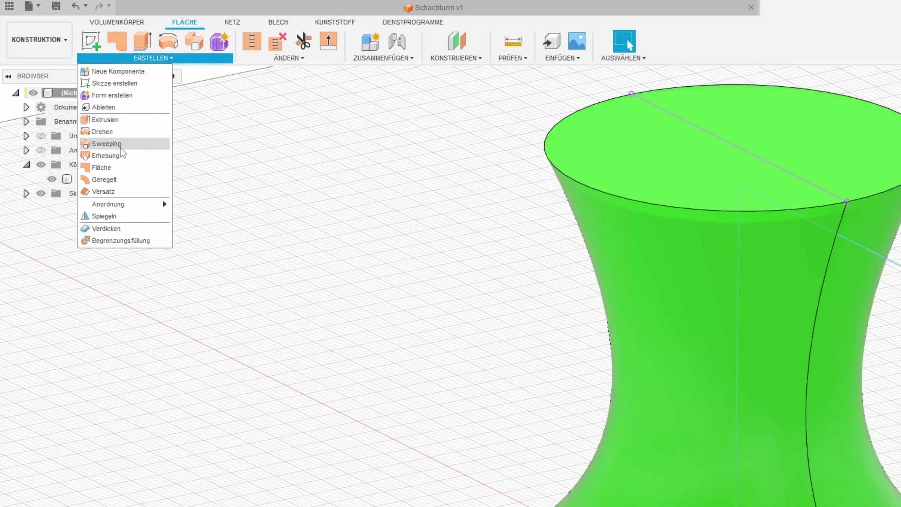
Set up a Sweeping surface with the horizontal line as Profil and the vertical line as Pfad
{"action": "left_click", "coordinate": [108, 143]}
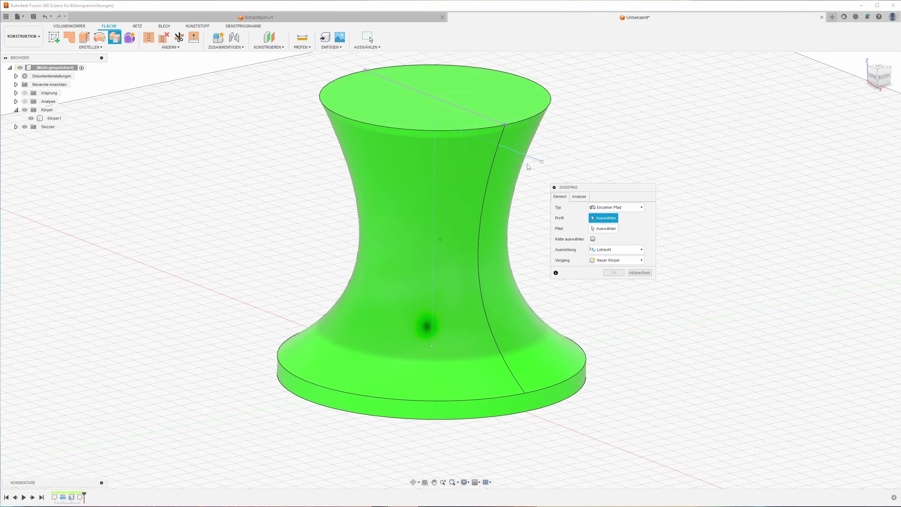
{"action": "left_click", "coordinate": [524, 156]}
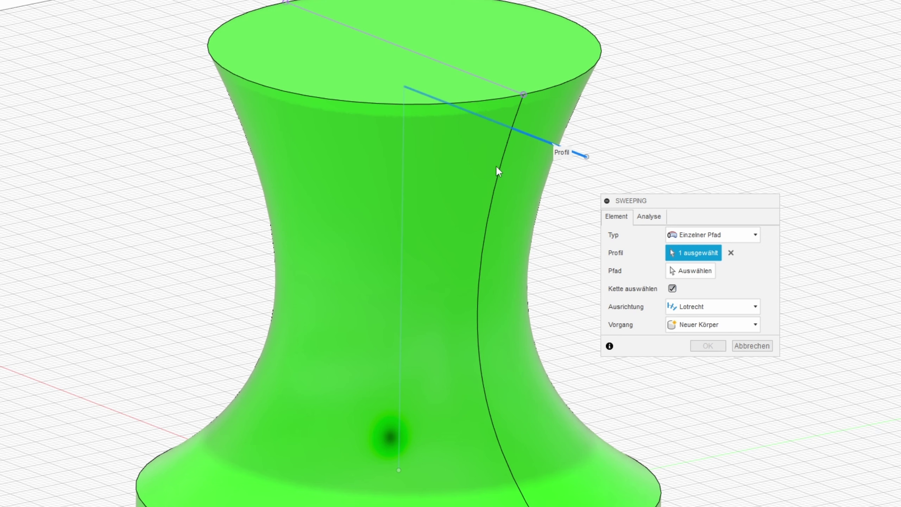
{"action": "left_click", "coordinate": [539, 138]}
{"action": "left_click", "coordinate": [546, 142]}
{"action": "left_click", "coordinate": [674, 271]}
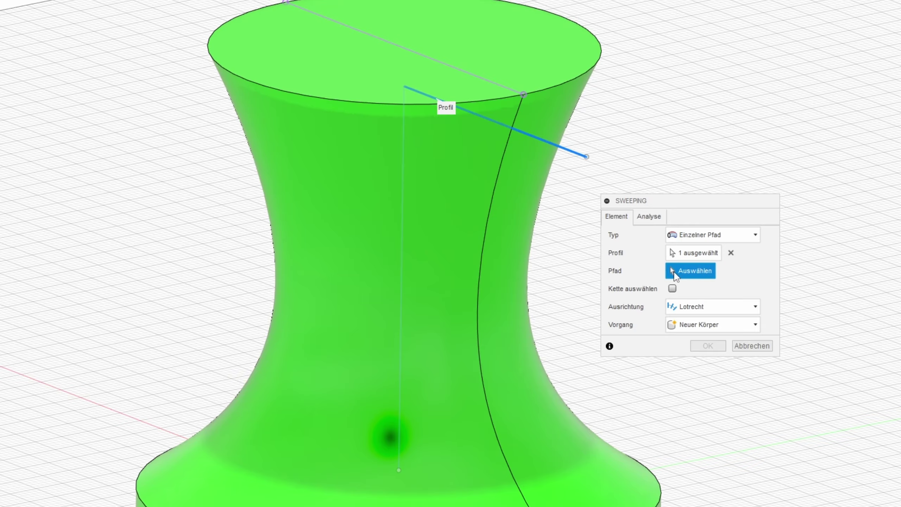
{"action": "left_click", "coordinate": [405, 237]}
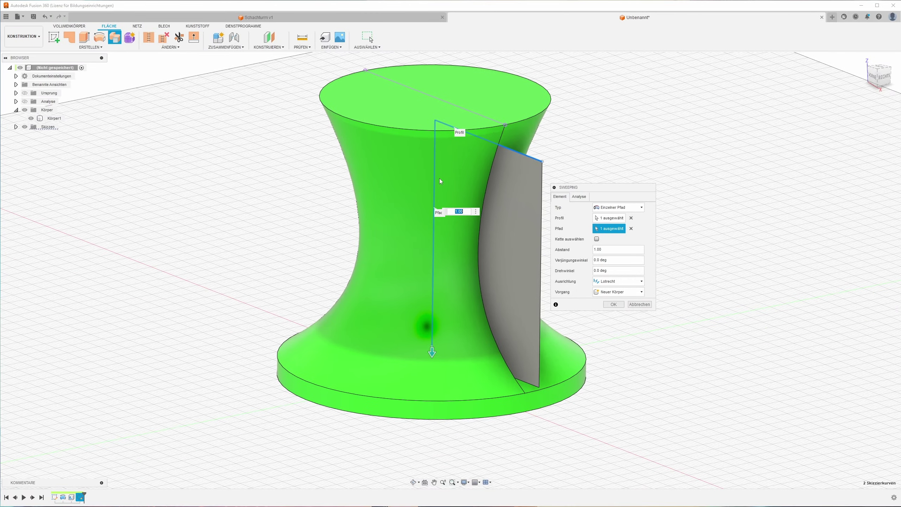
Give the sweep a 180° Drehwinkel twist and create the spiral surface
{"action": "middle_click_drag", "start_coordinate": [521, 168], "coordinate": [520, 141], "text": "shift"}
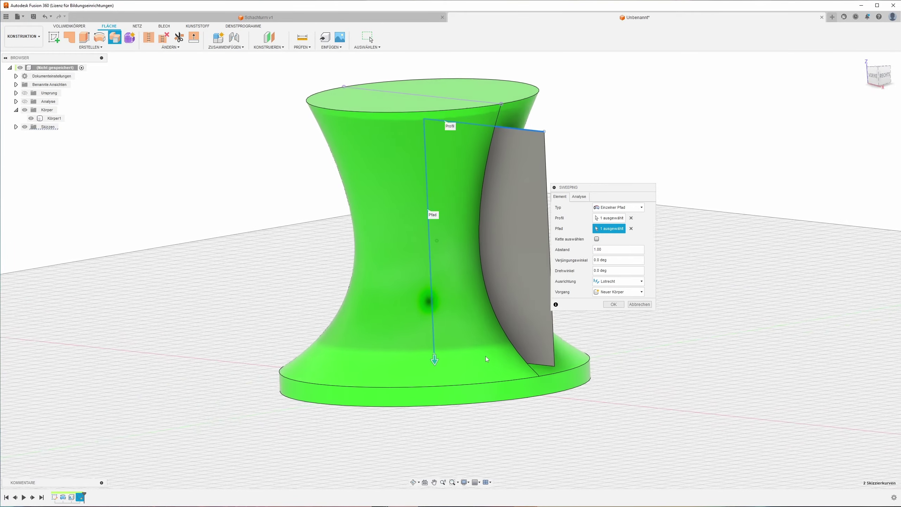
{"action": "mouse_move", "coordinate": [537, 314]}
{"action": "middle_mouse_down", "text": "shift"}
{"action": "mouse_move", "coordinate": [507, 253]}
{"action": "mouse_move", "coordinate": [568, 272]}
{"action": "middle_mouse_up", "text": "shift"}
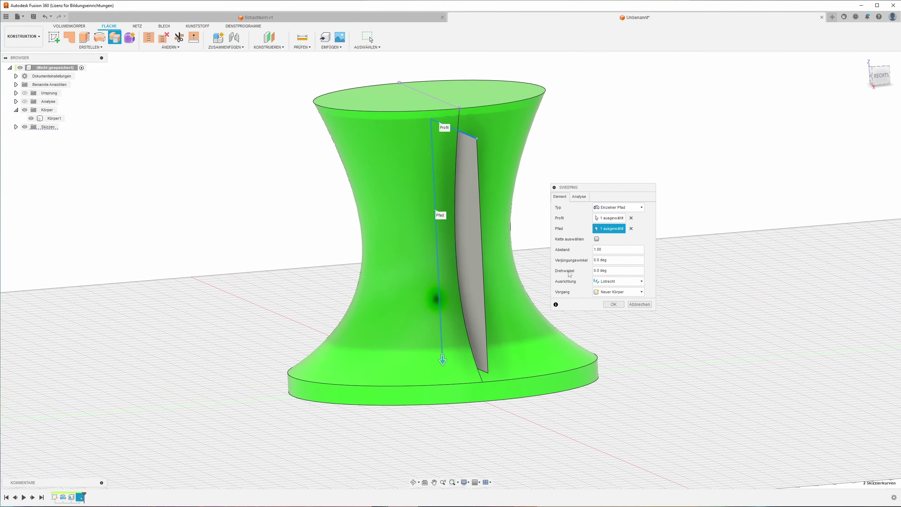
{"action": "left_click", "coordinate": [615, 270]}
{"action": "type", "text": "180"}
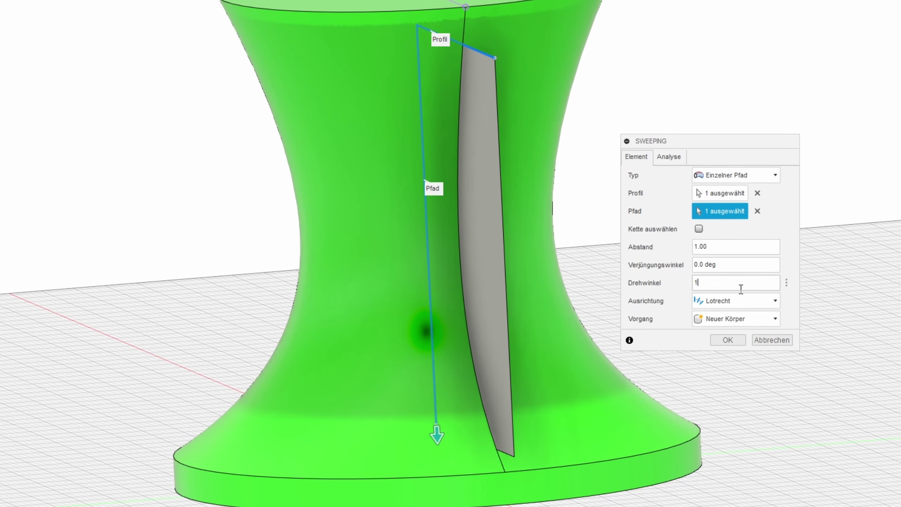
{"action": "key", "text": "Tab"}
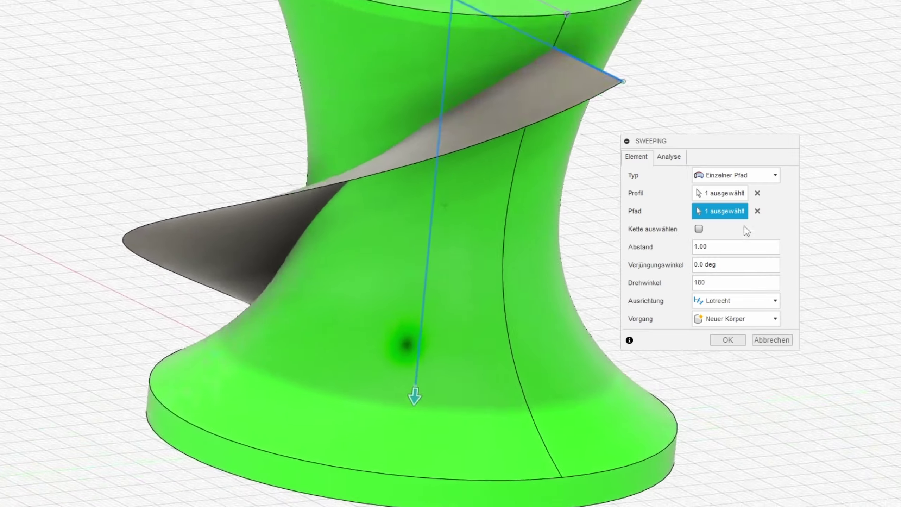
{"action": "mouse_move", "coordinate": [692, 229]}
{"action": "middle_mouse_down", "text": "shift"}
{"action": "mouse_move", "coordinate": [505, 453]}
{"action": "mouse_move", "coordinate": [417, 280]}
{"action": "mouse_move", "coordinate": [431, 282]}
{"action": "middle_mouse_up", "text": "shift"}
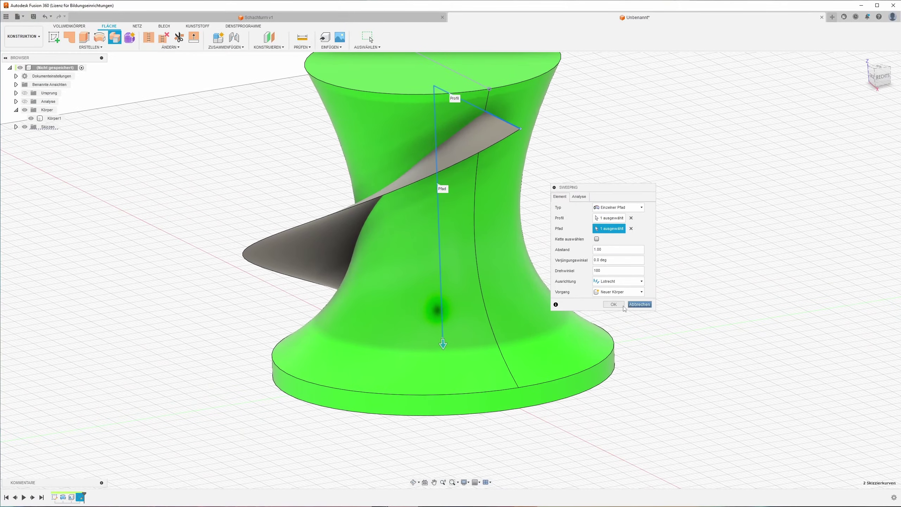
{"action": "left_click", "coordinate": [613, 304]}
Orbit and zoom around the new spiral surface, then clear the selection
{"action": "mouse_move", "coordinate": [643, 296]}
{"action": "middle_mouse_down", "text": "shift"}
{"action": "mouse_move", "coordinate": [487, 202]}
{"action": "mouse_move", "coordinate": [458, 123]}
{"action": "middle_mouse_up", "text": "shift"}
{"action": "mouse_move", "coordinate": [433, 216]}
{"action": "middle_mouse_down", "text": "shift"}
{"action": "mouse_move", "coordinate": [432, 173]}
{"action": "mouse_move", "coordinate": [487, 187]}
{"action": "middle_mouse_up", "text": "shift"}
{"action": "scroll", "coordinate": [504, 204], "scroll_direction": "up", "scroll_amount": 2}
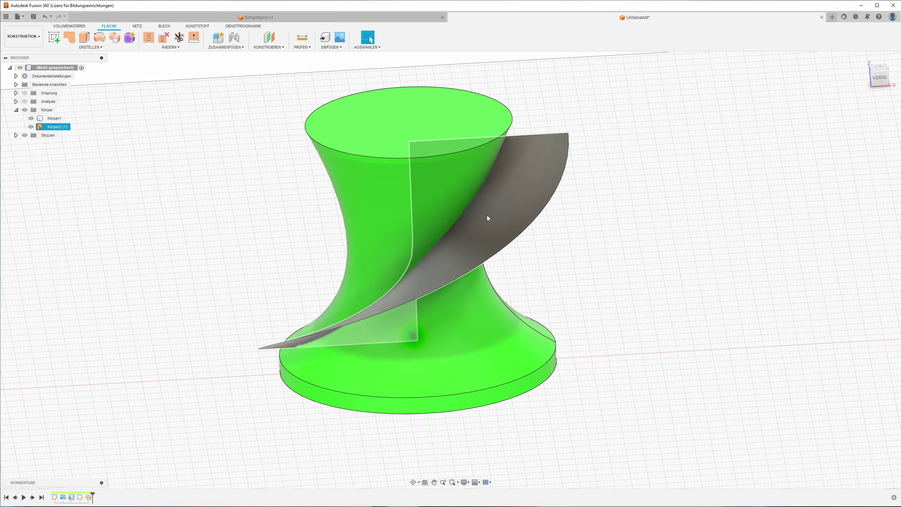
{"action": "mouse_move", "coordinate": [524, 161]}
{"action": "middle_mouse_down", "text": "shift"}
{"action": "mouse_move", "coordinate": [477, 224]}
{"action": "mouse_move", "coordinate": [483, 155]}
{"action": "middle_mouse_up", "text": "shift"}
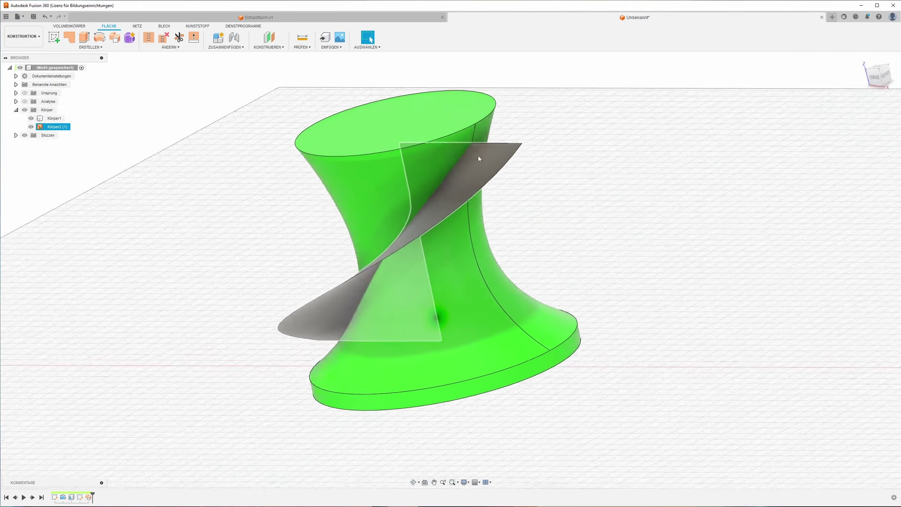
{"action": "mouse_move", "coordinate": [459, 187]}
{"action": "middle_mouse_down", "text": "shift"}
{"action": "mouse_move", "coordinate": [490, 168]}
{"action": "mouse_move", "coordinate": [485, 187]}
{"action": "middle_mouse_up", "text": "shift"}
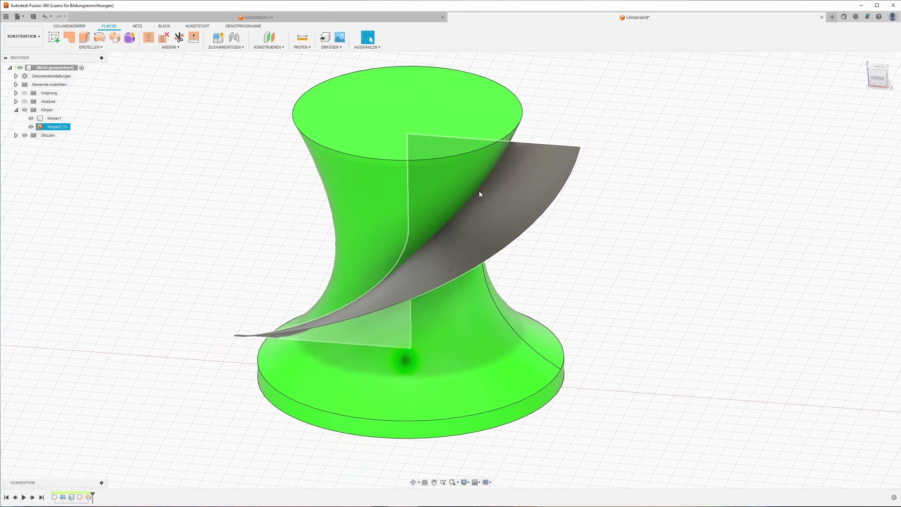
{"action": "left_click", "coordinate": [290, 183]}
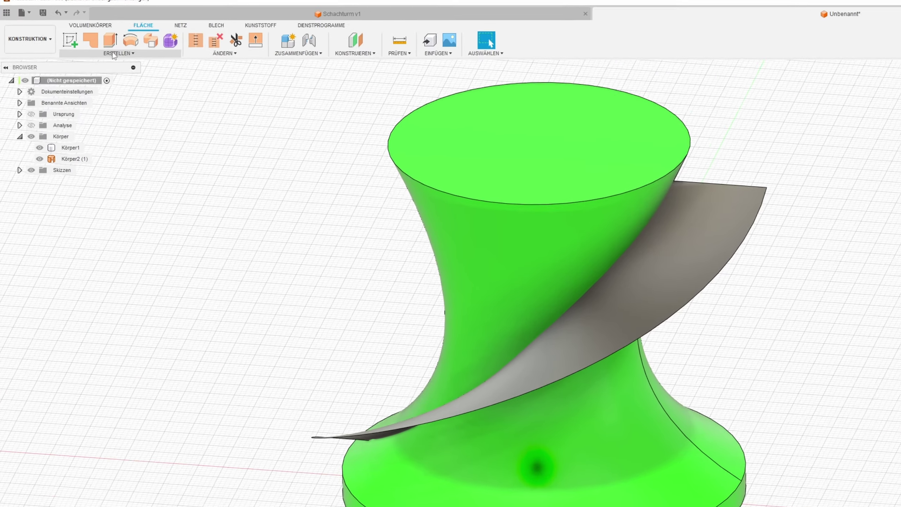
{"action": "left_click", "coordinate": [90, 48]}
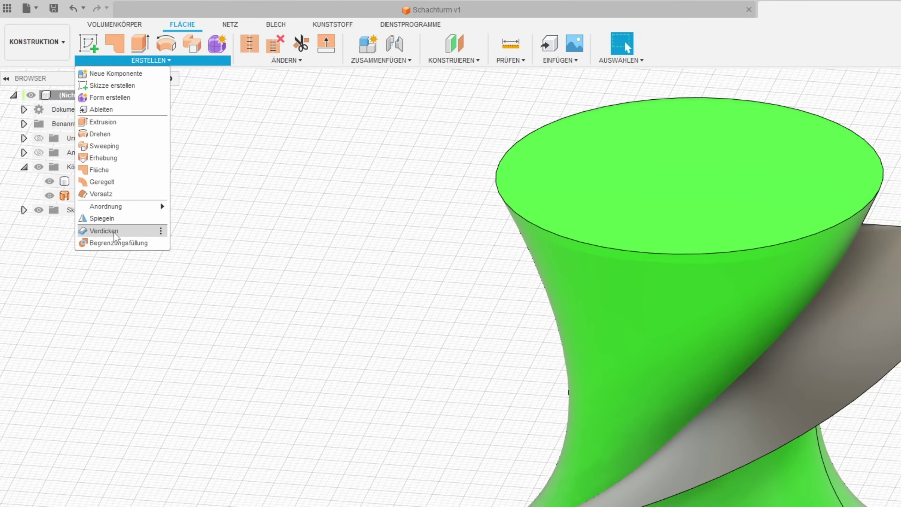
{"action": "left_click", "coordinate": [114, 231]}
{"action": "left_click", "coordinate": [537, 196]}
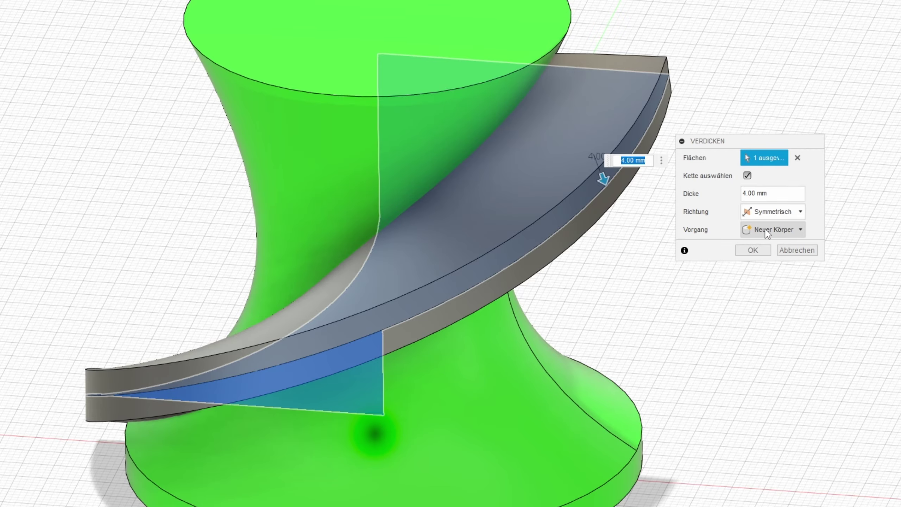
{"action": "left_click", "coordinate": [752, 251]}
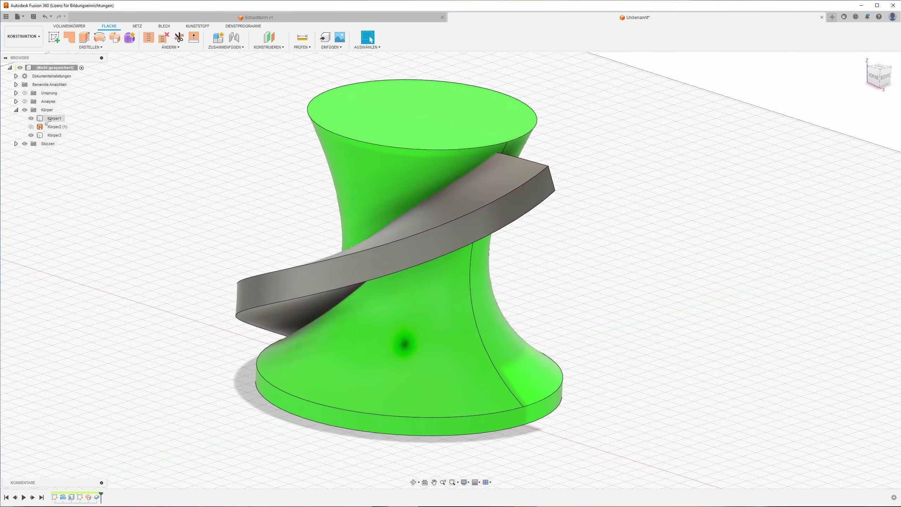
{"action": "left_click", "coordinate": [51, 136]}
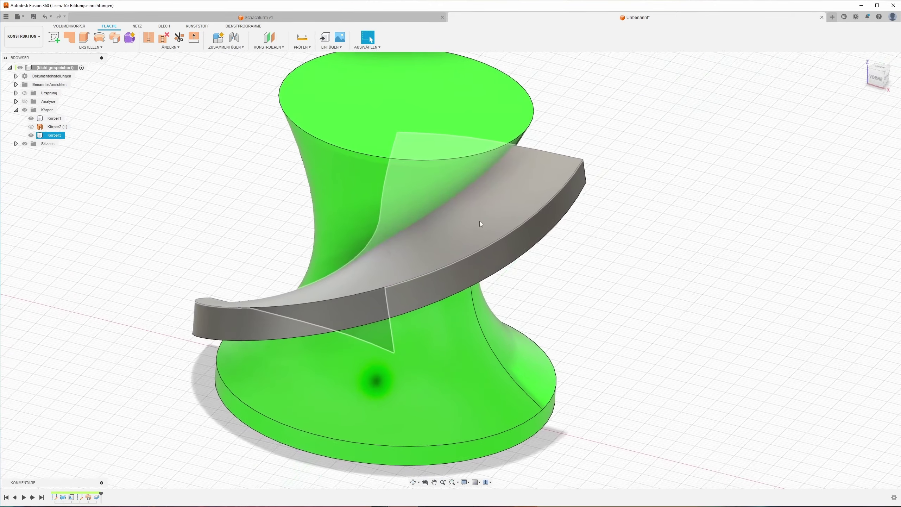
{"action": "middle_click_drag", "start_coordinate": [479, 221], "coordinate": [380, 185], "text": "shift"}
{"action": "key", "text": "Escape"}
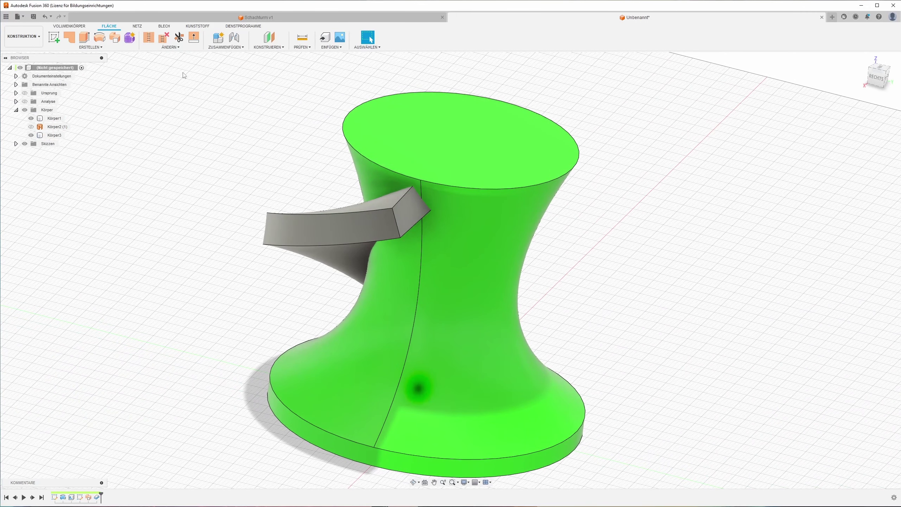
Start a fillet (Abrunden) and select the four end edges of the grey spiral arm
{"action": "left_click", "coordinate": [167, 47]}
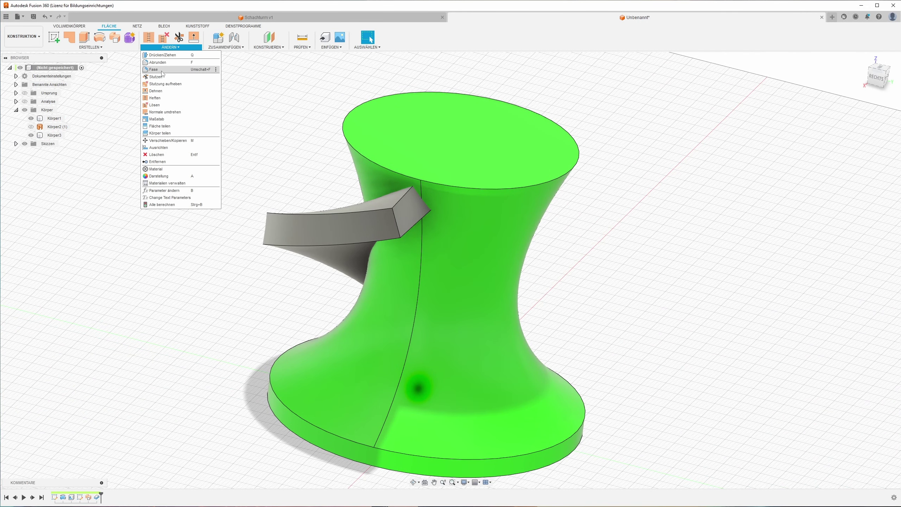
{"action": "left_click", "coordinate": [160, 62]}
{"action": "left_click", "coordinate": [399, 200]}
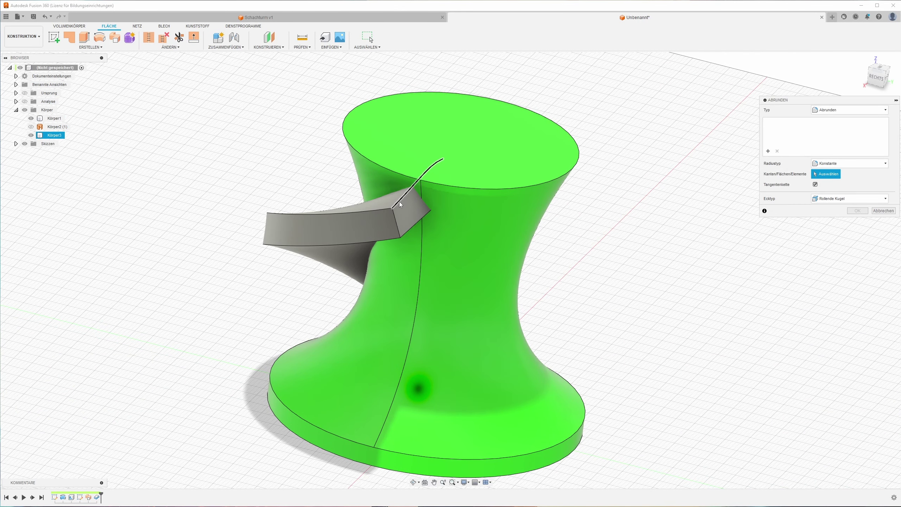
{"action": "left_click", "coordinate": [407, 229]}
{"action": "mouse_move", "coordinate": [405, 229]}
{"action": "middle_mouse_down", "text": "shift"}
{"action": "mouse_move", "coordinate": [347, 262]}
{"action": "mouse_move", "coordinate": [412, 276]}
{"action": "mouse_move", "coordinate": [578, 259]}
{"action": "middle_mouse_up", "text": "shift"}
{"action": "left_click", "coordinate": [580, 259]}
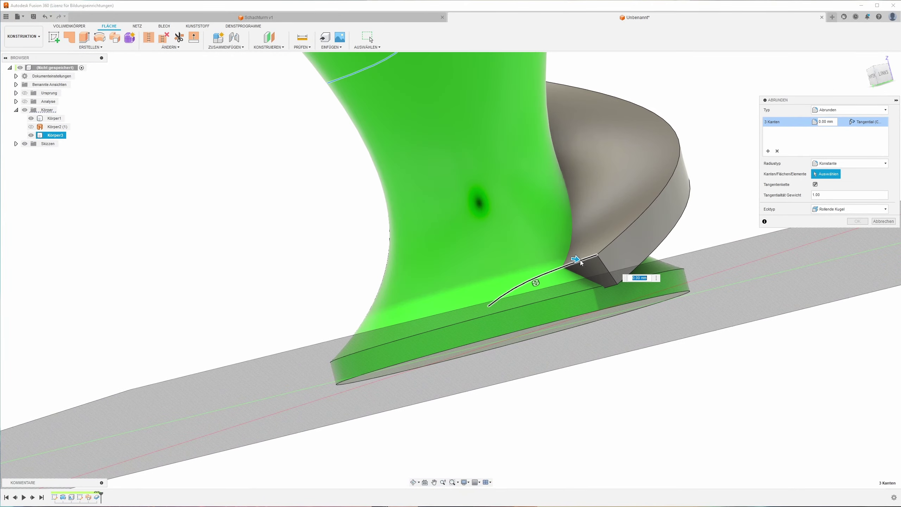
{"action": "left_click", "coordinate": [609, 286]}
{"action": "mouse_move", "coordinate": [609, 286]}
{"action": "middle_mouse_down", "text": "shift"}
{"action": "mouse_move", "coordinate": [591, 280]}
{"action": "mouse_move", "coordinate": [464, 336]}
{"action": "mouse_move", "coordinate": [669, 123]}
{"action": "mouse_move", "coordinate": [583, 164]}
{"action": "mouse_move", "coordinate": [621, 141]}
{"action": "middle_mouse_up", "text": "shift"}
Set the fillet radius to 4 mm, apply it, and inspect the rounded arm ends
{"action": "type", "text": "2"}
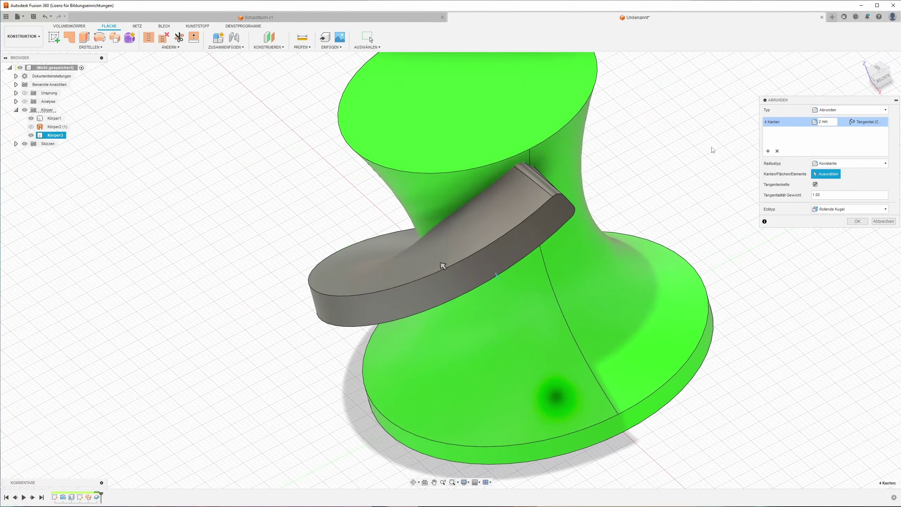
{"action": "left_click_drag", "start_coordinate": [830, 123], "coordinate": [820, 122]}
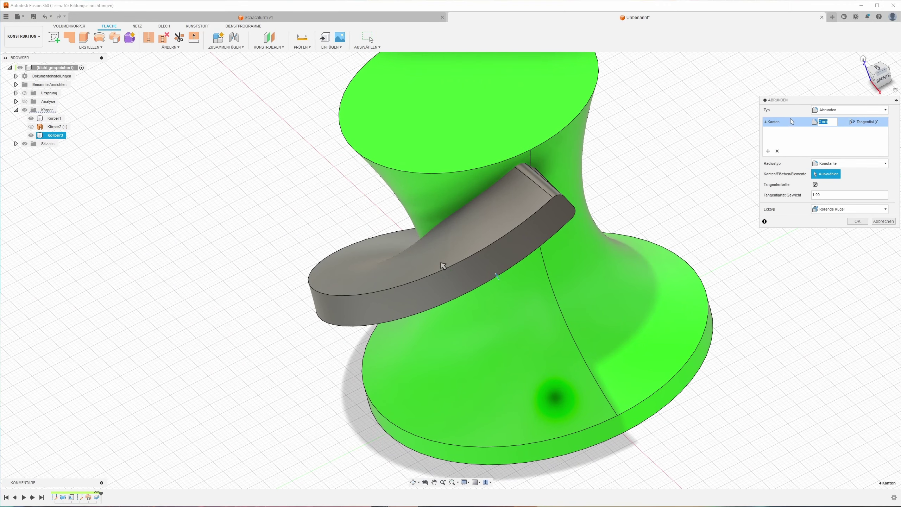
{"action": "type", "text": "4"}
{"action": "key", "text": "Tab"}
{"action": "middle_click_drag", "start_coordinate": [792, 122], "coordinate": [599, 108], "text": "shift"}
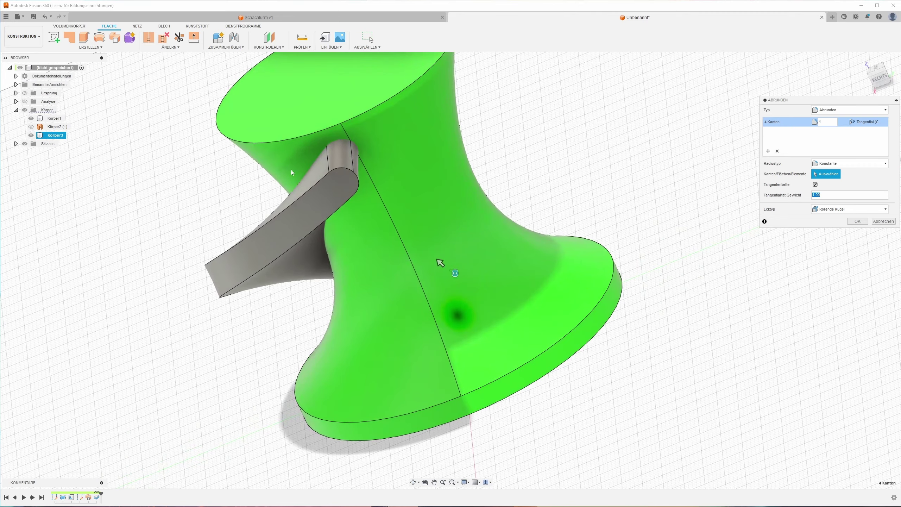
{"action": "left_click", "coordinate": [855, 221]}
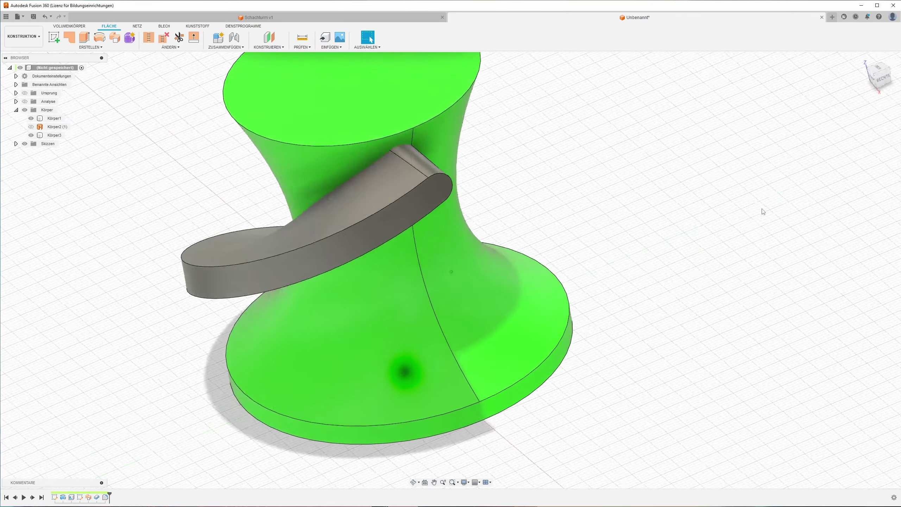
{"action": "middle_click_drag", "start_coordinate": [816, 249], "coordinate": [620, 187], "text": "shift"}
{"action": "left_click", "coordinate": [542, 209]}
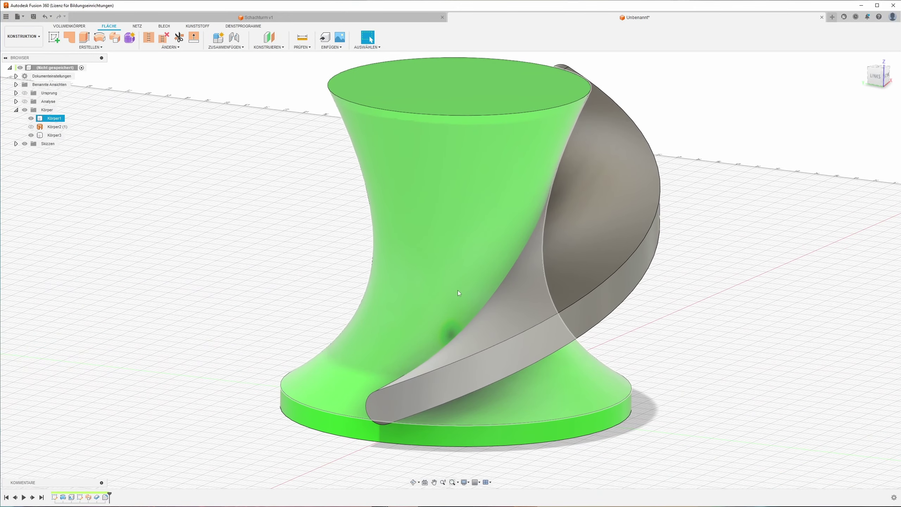
{"action": "mouse_move", "coordinate": [457, 290]}
{"action": "middle_mouse_down", "text": "shift"}
{"action": "mouse_move", "coordinate": [505, 221]}
{"action": "mouse_move", "coordinate": [427, 259]}
{"action": "middle_mouse_up", "text": "shift"}
{"action": "left_click", "coordinate": [266, 184]}
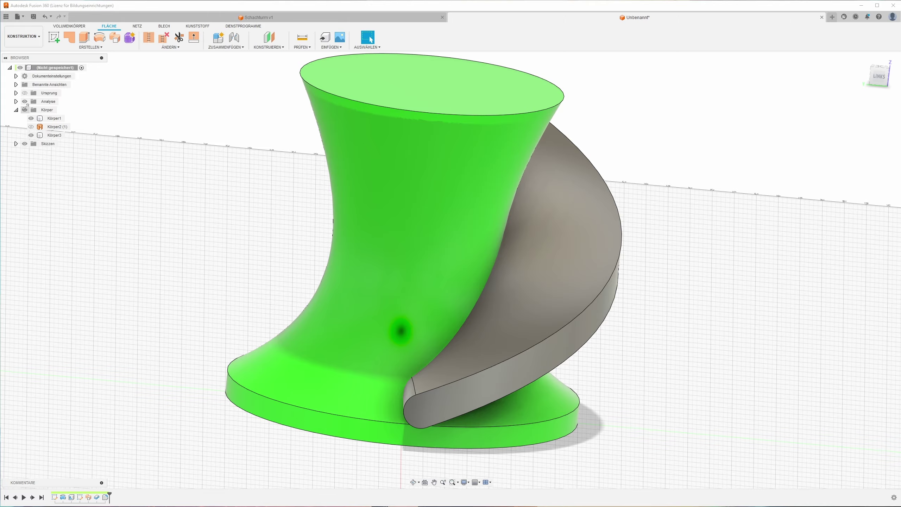
{"action": "middle_click_drag", "start_coordinate": [124, 133], "coordinate": [27, 107], "text": "shift"}
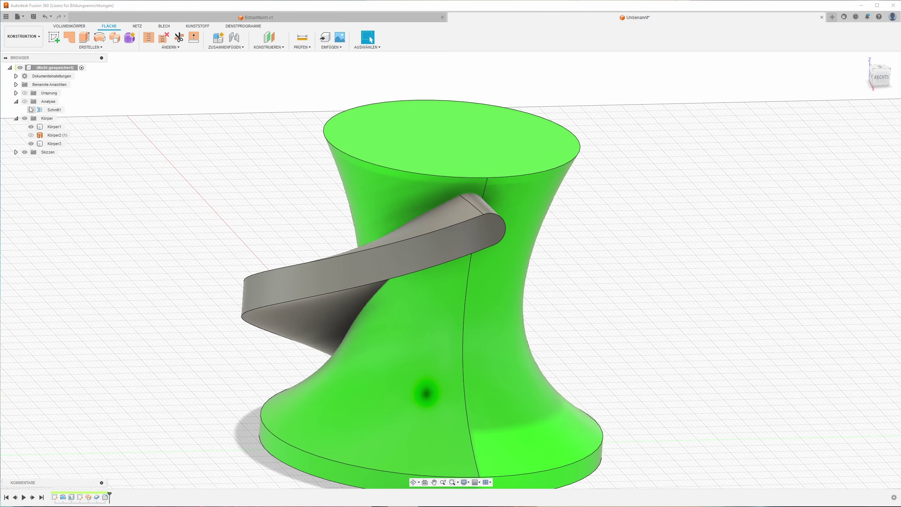
{"action": "left_click", "coordinate": [31, 109]}
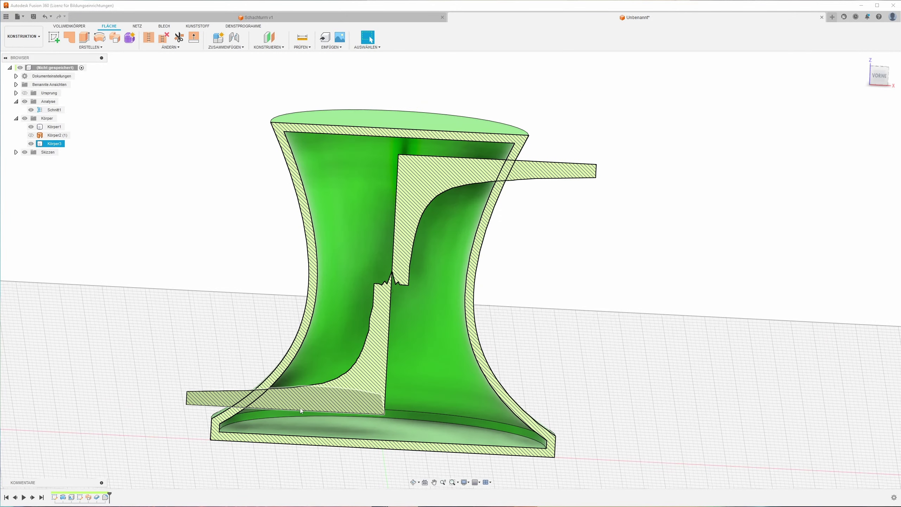
{"action": "mouse_move", "coordinate": [299, 408]}
{"action": "middle_mouse_down", "text": "shift"}
{"action": "mouse_move", "coordinate": [512, 154]}
{"action": "mouse_move", "coordinate": [237, 177]}
{"action": "middle_mouse_up", "text": "shift"}
{"action": "left_click", "coordinate": [237, 177]}
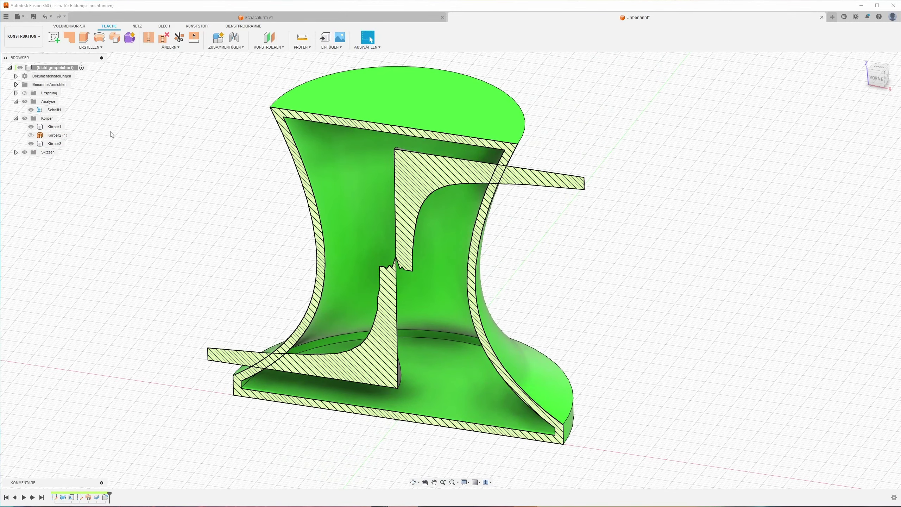
{"action": "left_click", "coordinate": [24, 101]}
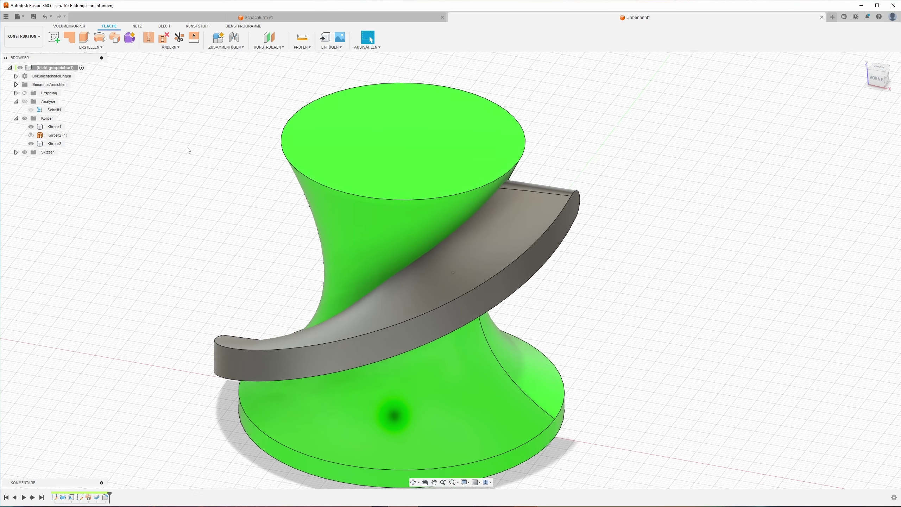
Combine the green target body with the grey arm as a Cut, then inspect the new slot
{"action": "left_click", "coordinate": [75, 27]}
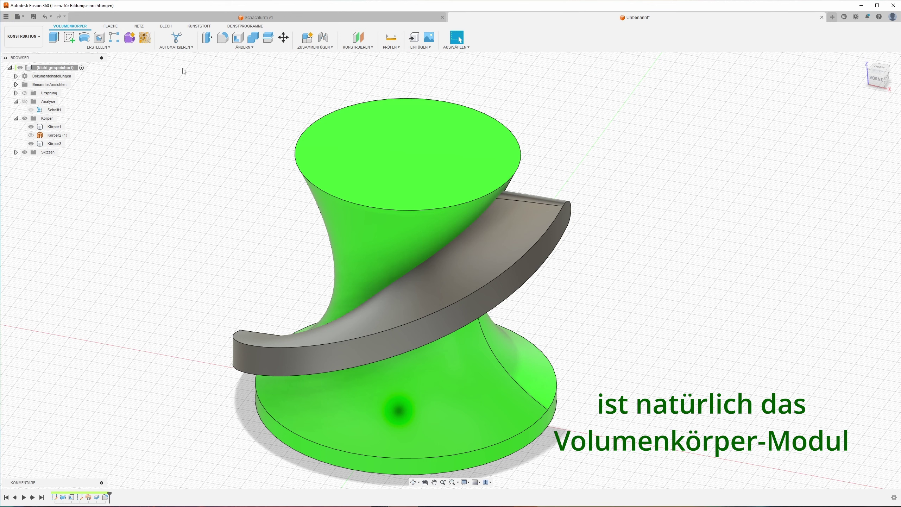
{"action": "left_click", "coordinate": [244, 48]}
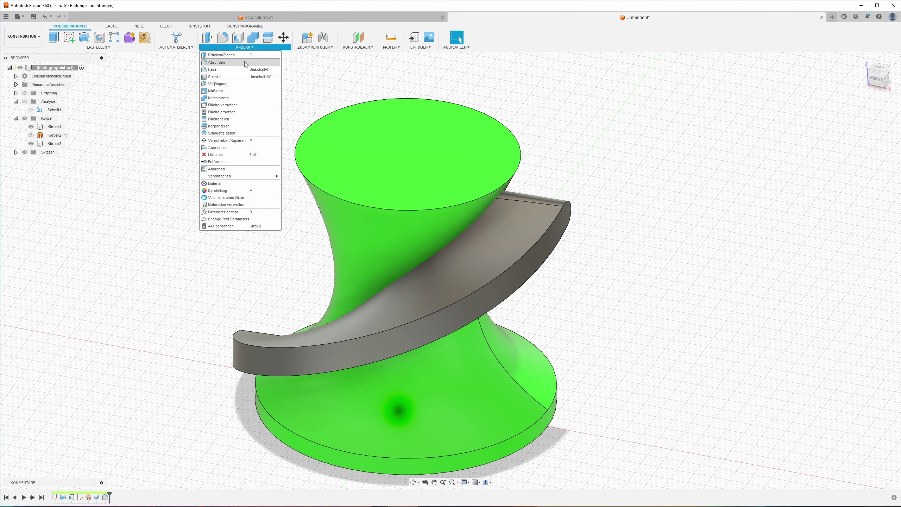
{"action": "left_click", "coordinate": [219, 98]}
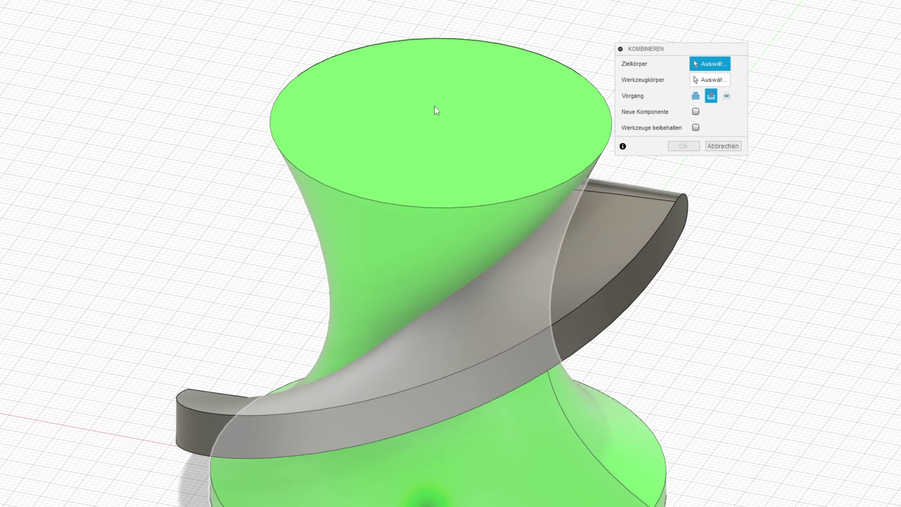
{"action": "left_click", "coordinate": [403, 150]}
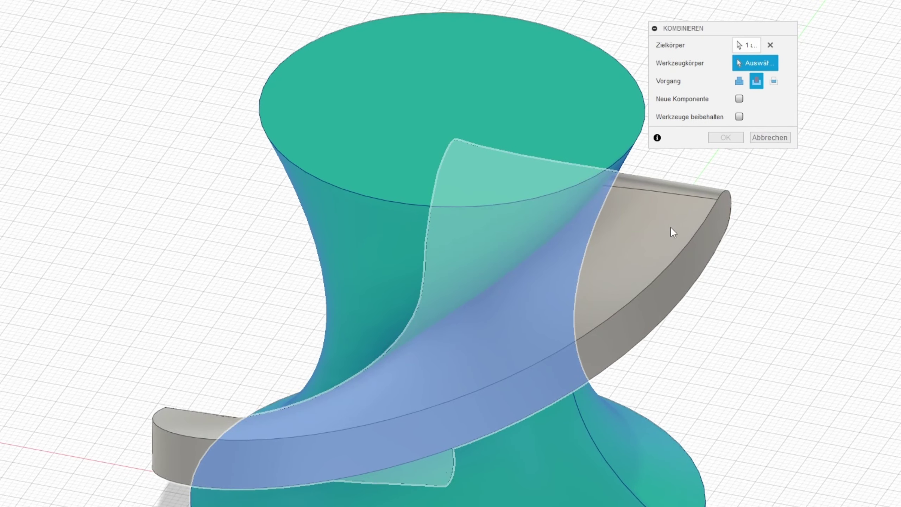
{"action": "left_click", "coordinate": [552, 334]}
{"action": "mouse_move", "coordinate": [550, 332]}
{"action": "middle_mouse_down", "text": "shift"}
{"action": "mouse_move", "coordinate": [527, 311]}
{"action": "mouse_move", "coordinate": [565, 238]}
{"action": "mouse_move", "coordinate": [494, 277]}
{"action": "middle_mouse_up", "text": "shift"}
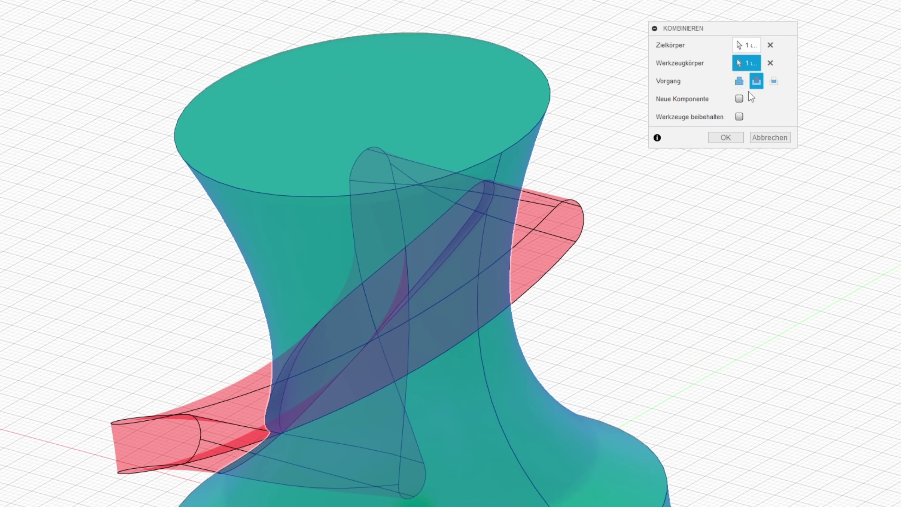
{"action": "left_click", "coordinate": [725, 138]}
{"action": "mouse_move", "coordinate": [571, 171]}
{"action": "middle_mouse_down", "text": "shift"}
{"action": "mouse_move", "coordinate": [337, 311]}
{"action": "mouse_move", "coordinate": [217, 343]}
{"action": "mouse_move", "coordinate": [223, 365]}
{"action": "mouse_move", "coordinate": [197, 307]}
{"action": "mouse_move", "coordinate": [436, 209]}
{"action": "mouse_move", "coordinate": [472, 144]}
{"action": "mouse_move", "coordinate": [263, 332]}
{"action": "mouse_move", "coordinate": [165, 362]}
{"action": "mouse_move", "coordinate": [150, 335]}
{"action": "mouse_move", "coordinate": [156, 343]}
{"action": "mouse_move", "coordinate": [200, 334]}
{"action": "mouse_move", "coordinate": [192, 359]}
{"action": "middle_mouse_up", "text": "shift"}
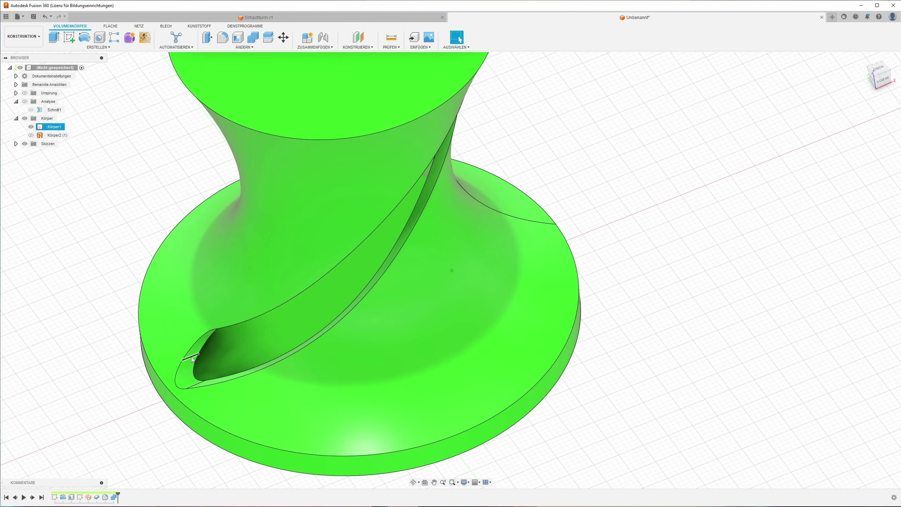
{"action": "mouse_move", "coordinate": [192, 359]}
{"action": "middle_mouse_down", "text": "shift"}
{"action": "mouse_move", "coordinate": [259, 331]}
{"action": "mouse_move", "coordinate": [245, 374]}
{"action": "mouse_move", "coordinate": [320, 339]}
{"action": "mouse_move", "coordinate": [401, 259]}
{"action": "mouse_move", "coordinate": [230, 356]}
{"action": "mouse_move", "coordinate": [221, 334]}
{"action": "mouse_move", "coordinate": [420, 158]}
{"action": "mouse_move", "coordinate": [298, 177]}
{"action": "mouse_move", "coordinate": [213, 124]}
{"action": "middle_mouse_up", "text": "shift"}
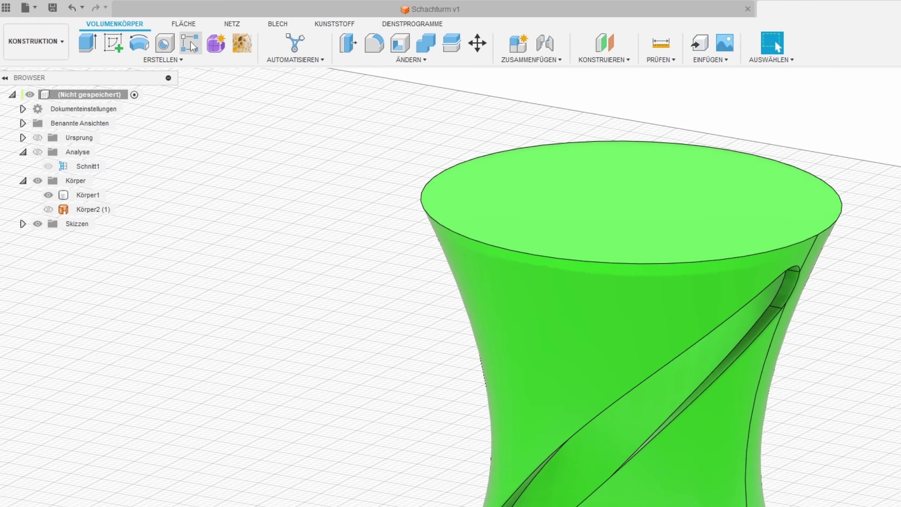
Circular-pattern the Kombinieren1 slot cut 4 times around the central axis, using Optimiert computation
{"action": "left_click", "coordinate": [189, 44]}
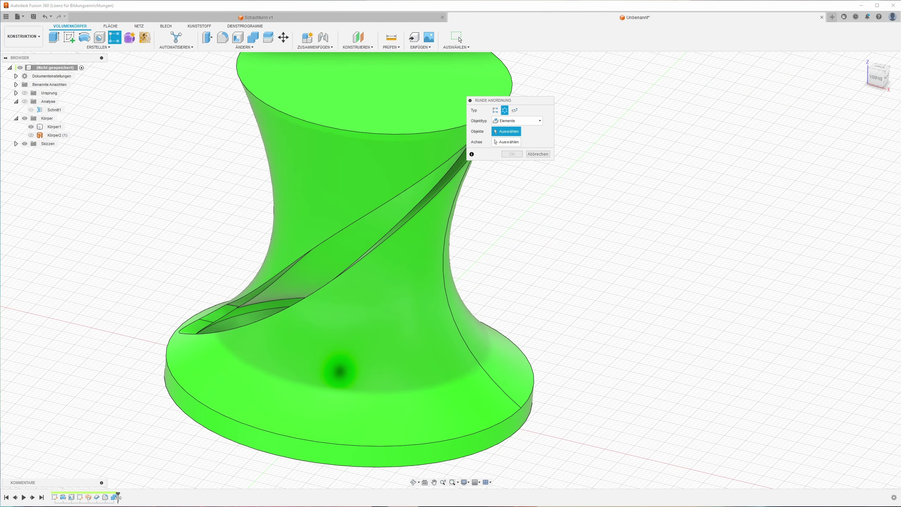
{"action": "left_click", "coordinate": [114, 497]}
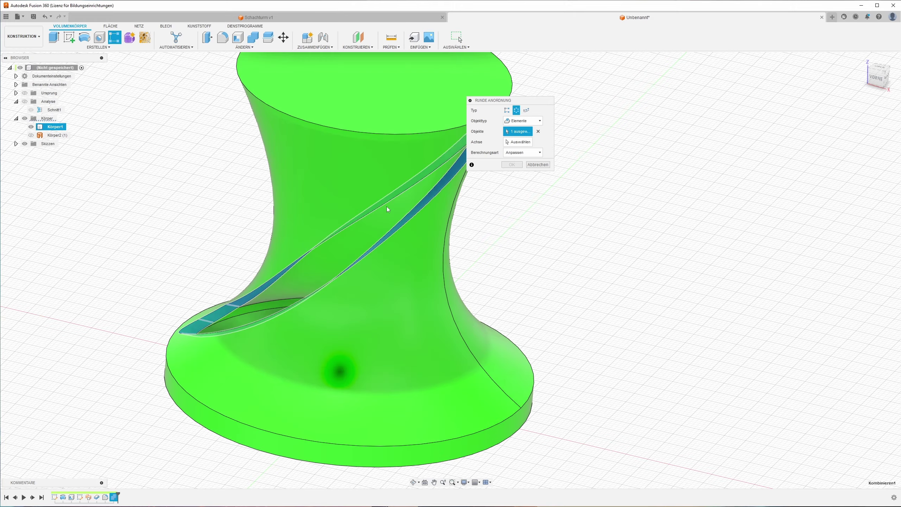
{"action": "left_click", "coordinate": [517, 142]}
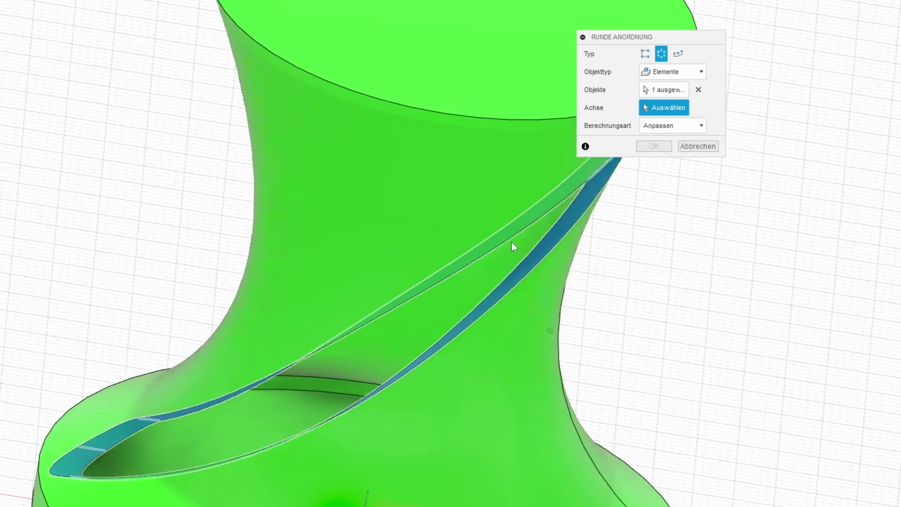
{"action": "mouse_move", "coordinate": [511, 241]}
{"action": "middle_mouse_down", "text": "shift"}
{"action": "mouse_move", "coordinate": [466, 457]}
{"action": "mouse_move", "coordinate": [443, 486]}
{"action": "middle_mouse_up", "text": "shift"}
{"action": "left_click", "coordinate": [441, 492]}
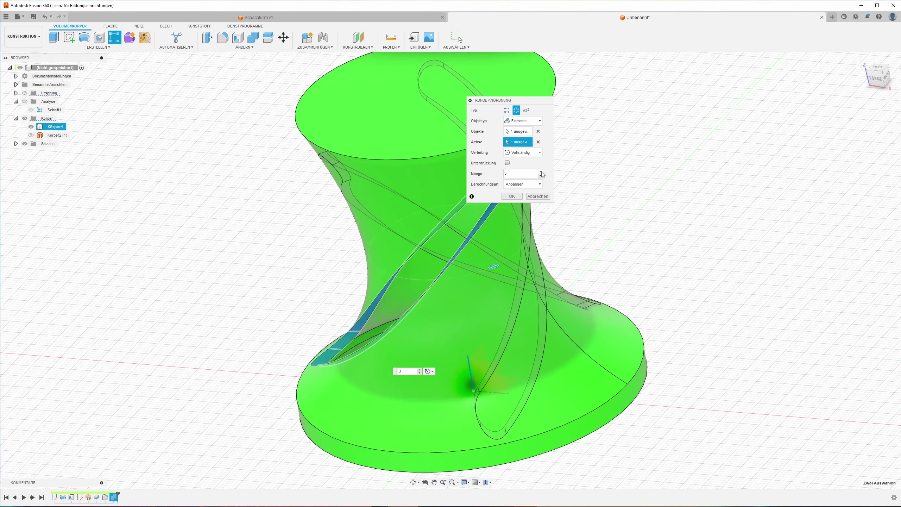
{"action": "left_click", "coordinate": [541, 172]}
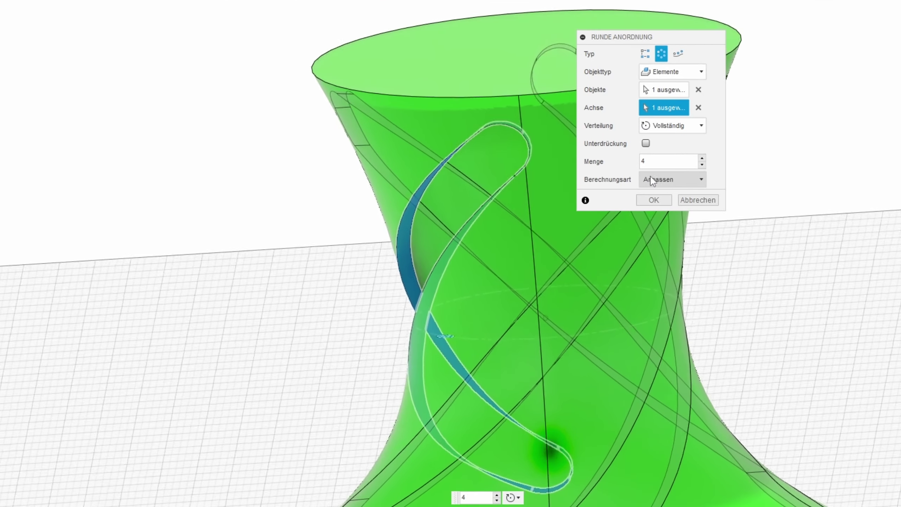
{"action": "mouse_move", "coordinate": [595, 188]}
{"action": "middle_mouse_down", "text": "shift"}
{"action": "mouse_move", "coordinate": [467, 174]}
{"action": "mouse_move", "coordinate": [375, 267]}
{"action": "middle_mouse_up", "text": "shift"}
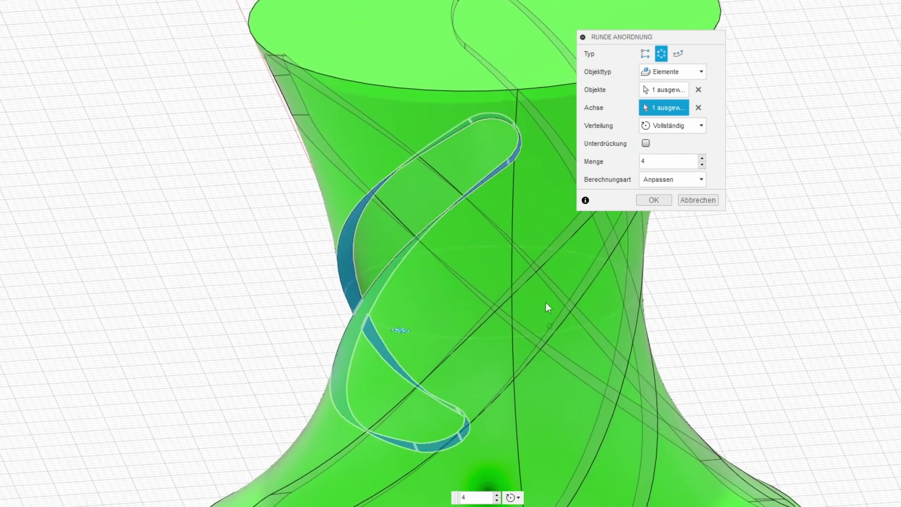
{"action": "middle_click_drag", "start_coordinate": [545, 302], "coordinate": [550, 139], "text": "shift"}
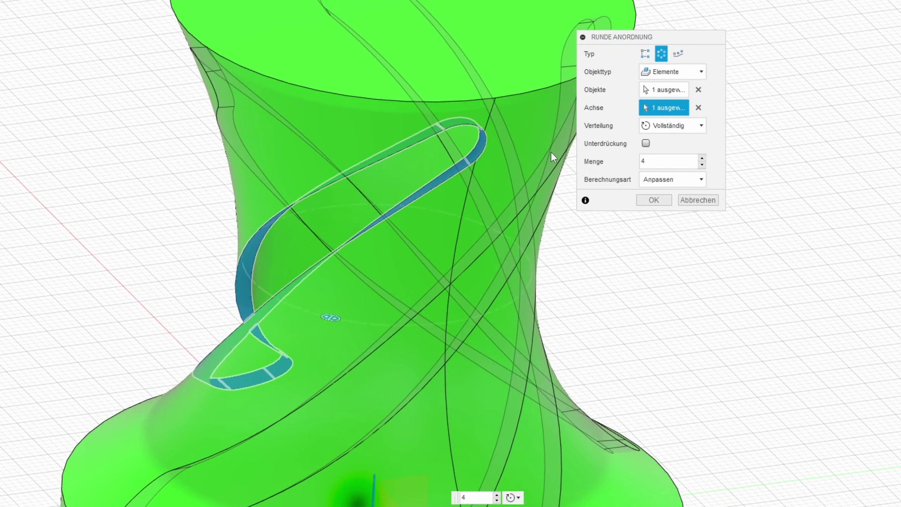
{"action": "left_click", "coordinate": [659, 179]}
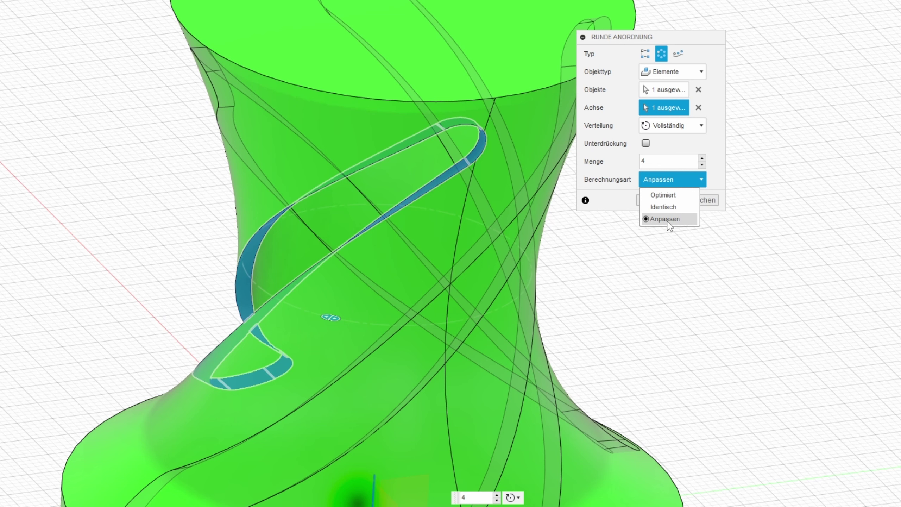
{"action": "left_click", "coordinate": [673, 198]}
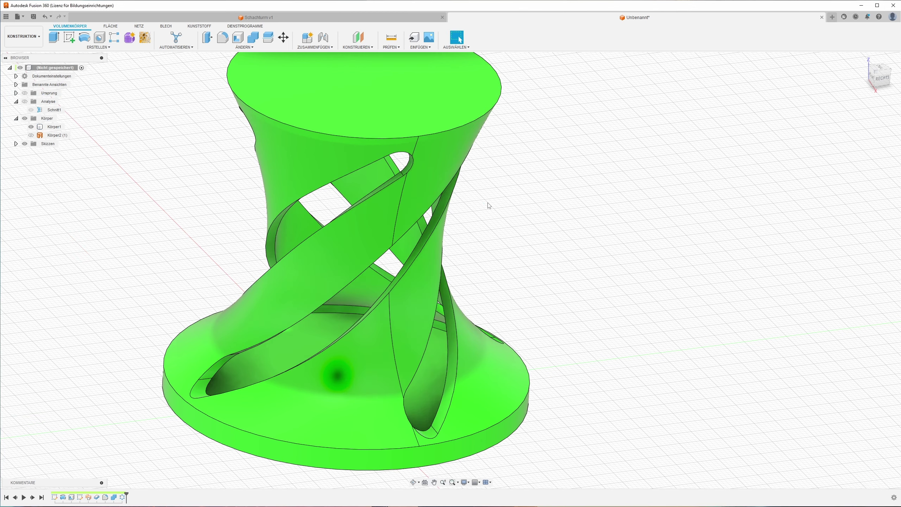
{"action": "mouse_move", "coordinate": [489, 205]}
{"action": "middle_mouse_down", "text": "shift"}
{"action": "mouse_move", "coordinate": [371, 325]}
{"action": "mouse_move", "coordinate": [340, 307]}
{"action": "mouse_move", "coordinate": [294, 364]}
{"action": "mouse_move", "coordinate": [272, 350]}
{"action": "mouse_move", "coordinate": [234, 379]}
{"action": "mouse_move", "coordinate": [409, 196]}
{"action": "mouse_move", "coordinate": [383, 242]}
{"action": "mouse_move", "coordinate": [427, 234]}
{"action": "mouse_move", "coordinate": [403, 143]}
{"action": "mouse_move", "coordinate": [345, 268]}
{"action": "mouse_move", "coordinate": [365, 271]}
{"action": "mouse_move", "coordinate": [316, 323]}
{"action": "mouse_move", "coordinate": [307, 317]}
{"action": "mouse_move", "coordinate": [497, 274]}
{"action": "middle_mouse_up", "text": "shift"}
{"action": "key", "text": "Escape"}
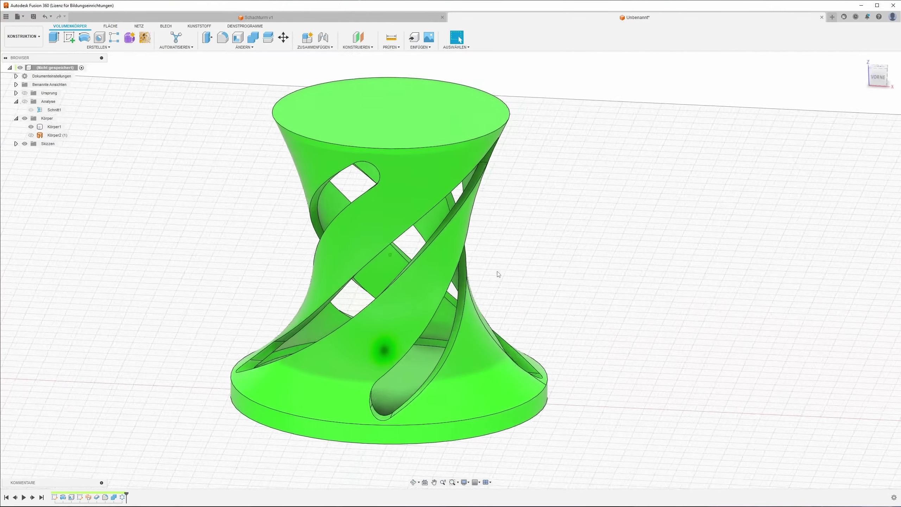